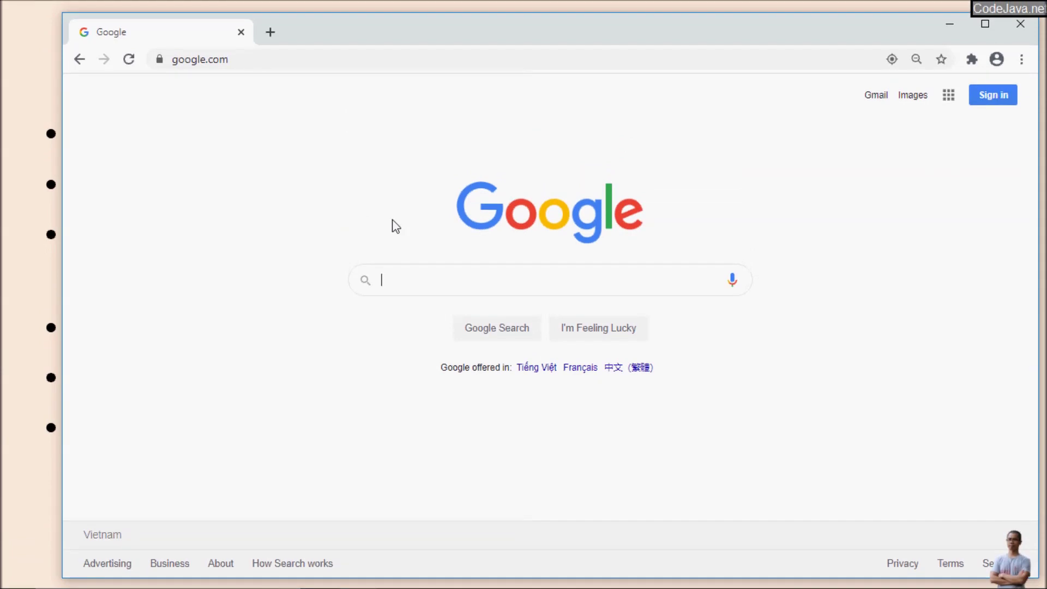
# Open jdk.java.net/15 in a maximized window and start downloading the Windows/x64 zip build
pyautogui.click(290, 59)
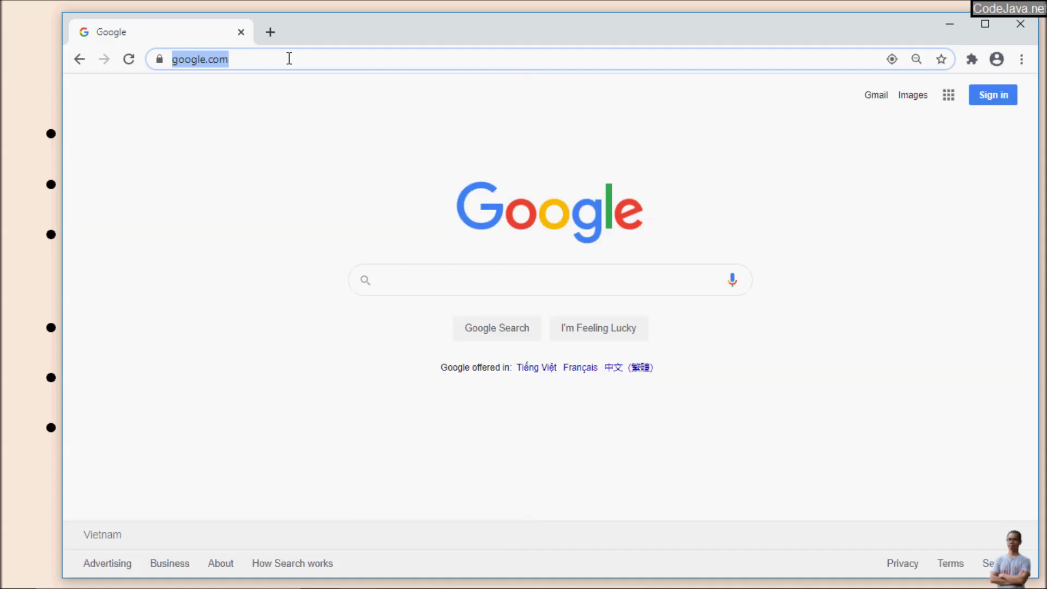
pyautogui.write('jdk.')
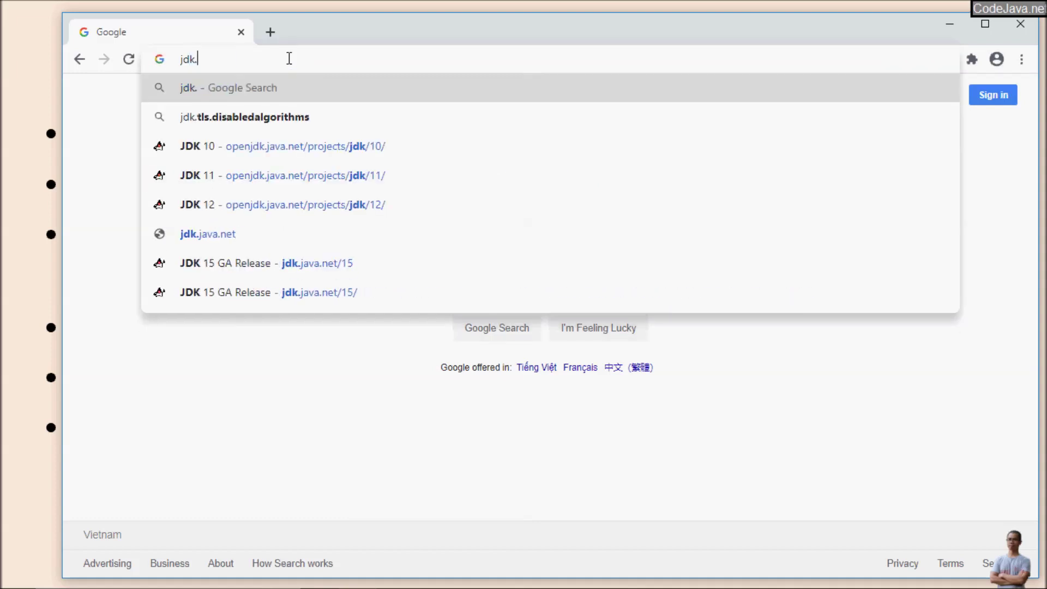
pyautogui.write('java.net/15')
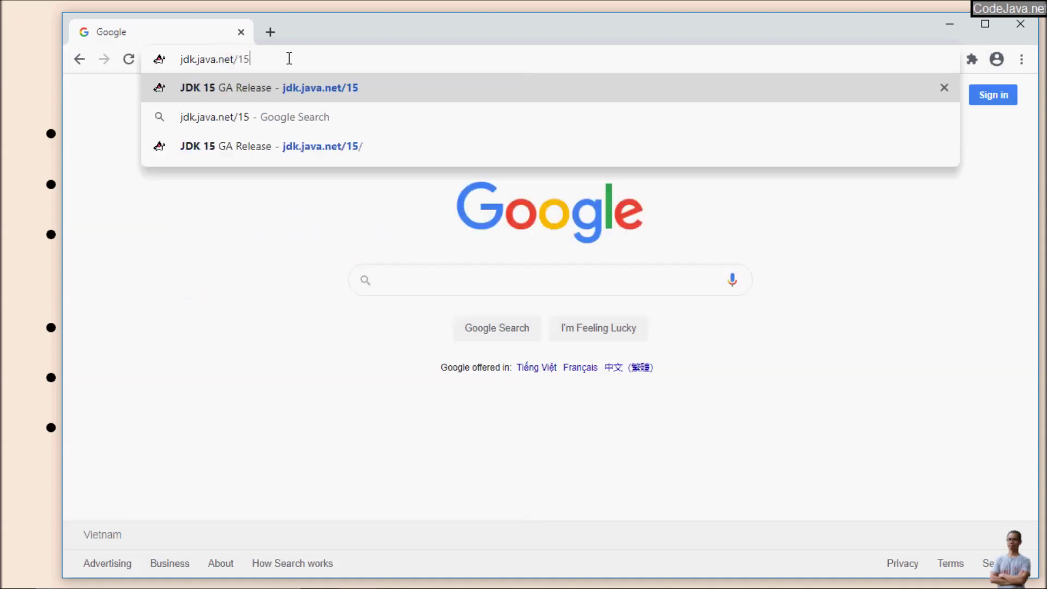
pyautogui.press('Return')
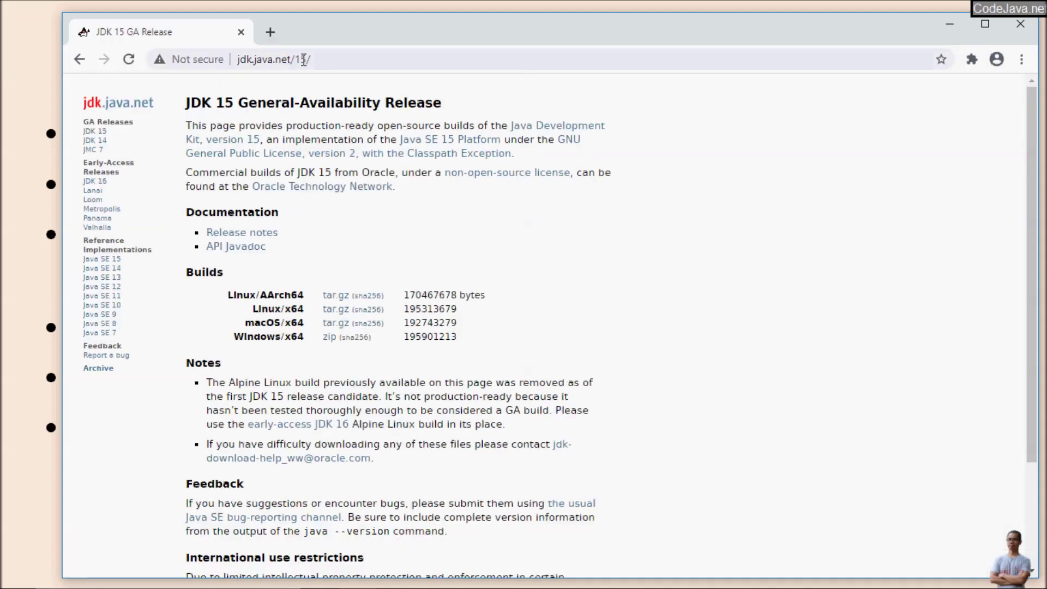
pyautogui.doubleClick(379, 24)
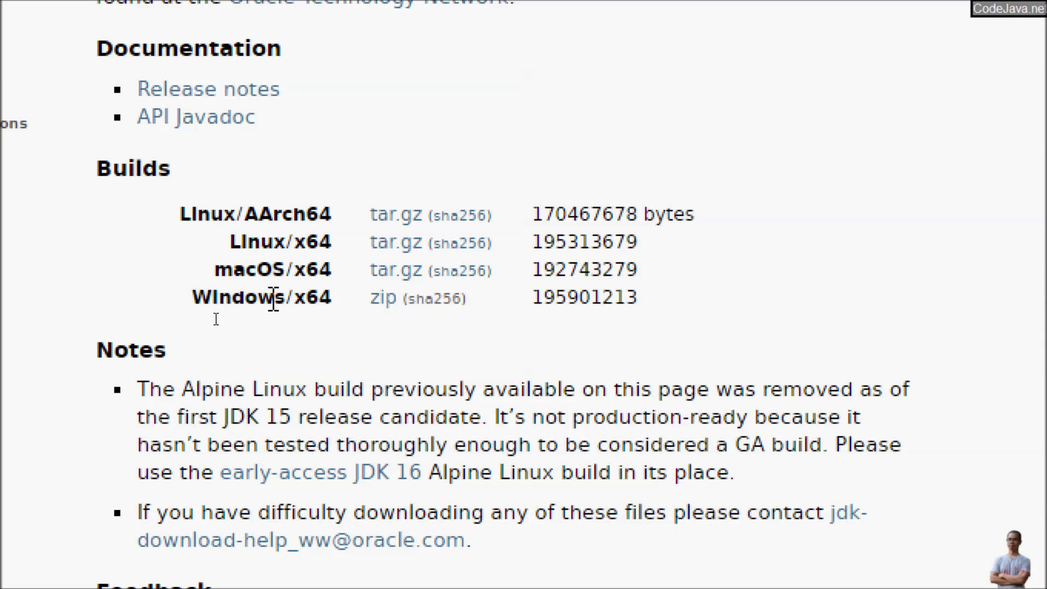
pyautogui.click(392, 304)
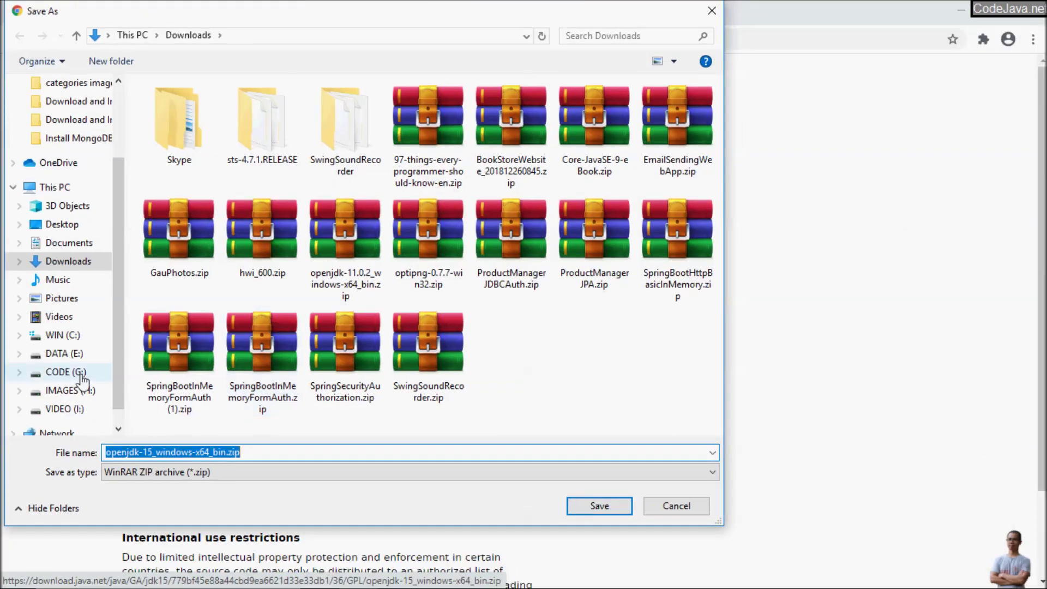
# Save openjdk-15_windows-x64_bin.zip into a new OpenJDK15 folder on the CODE (G:) drive
pyautogui.scroll(-1, 122, 376)
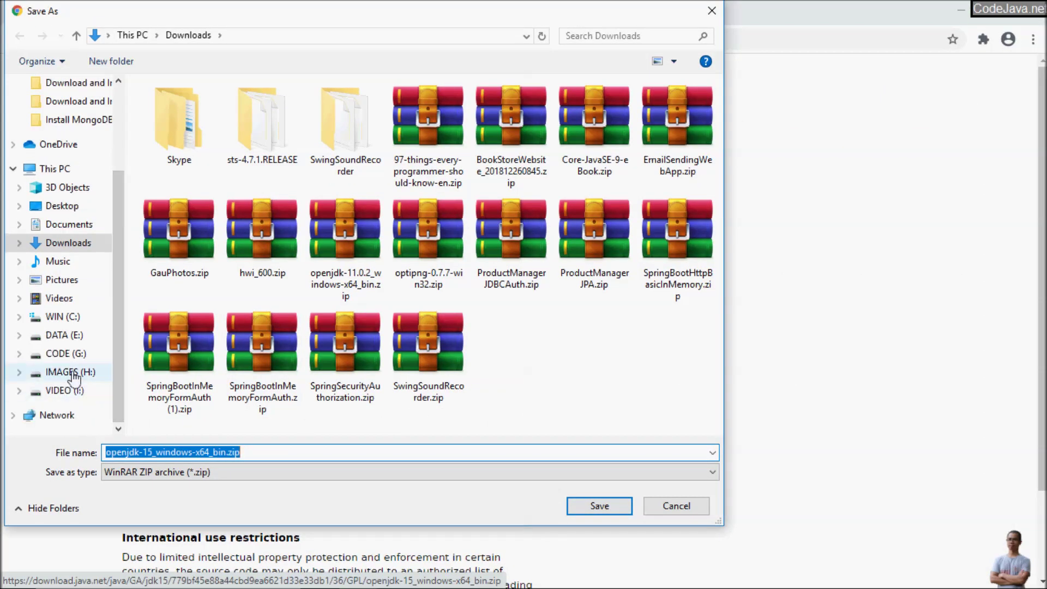
pyautogui.click(65, 353)
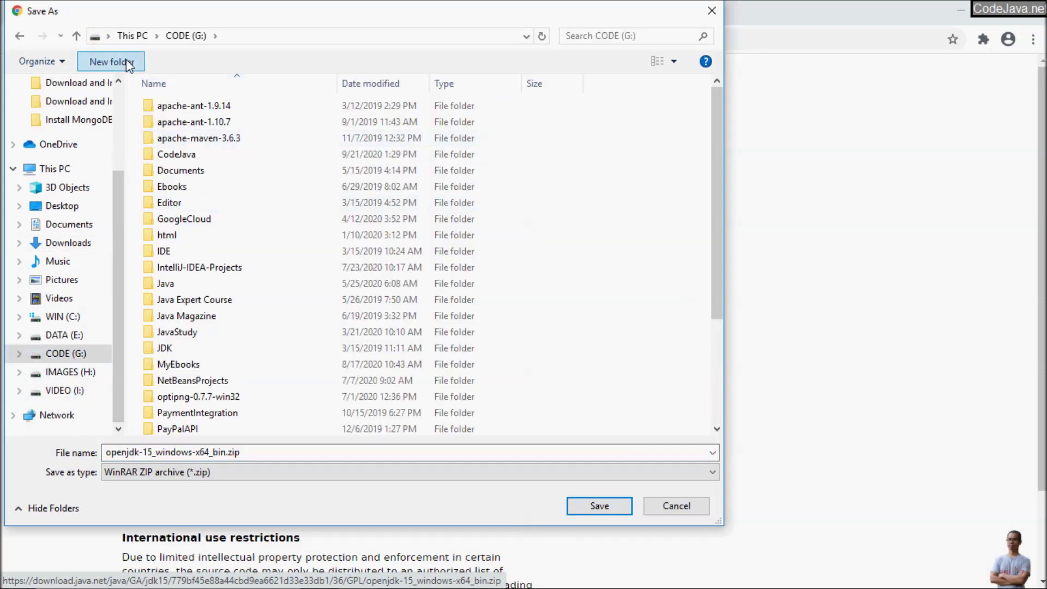
pyautogui.click(129, 63)
pyautogui.write('OpenJDK15')
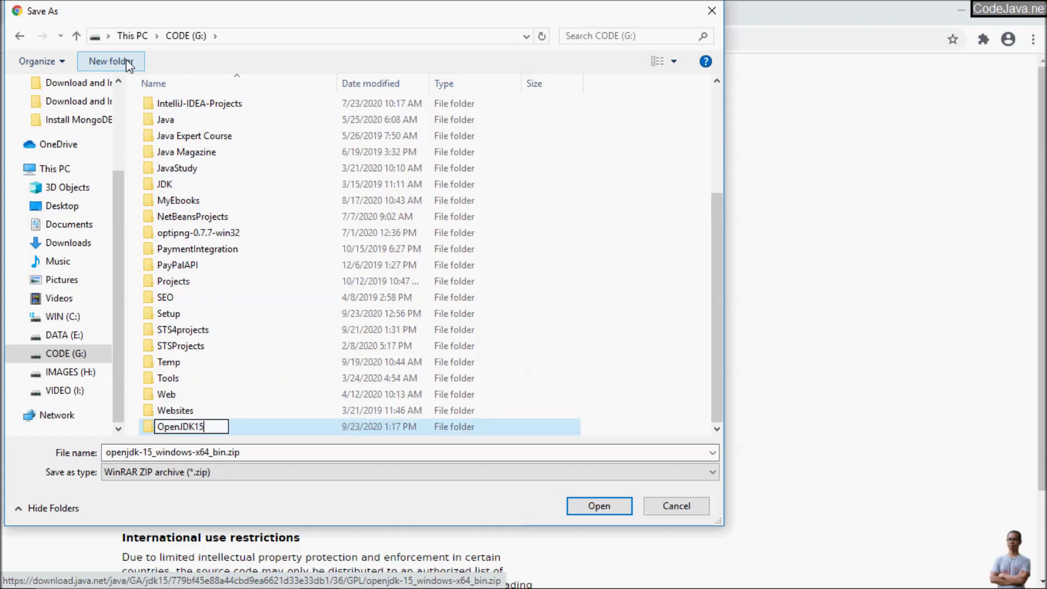
pyautogui.press('Return')
pyautogui.press('Return')
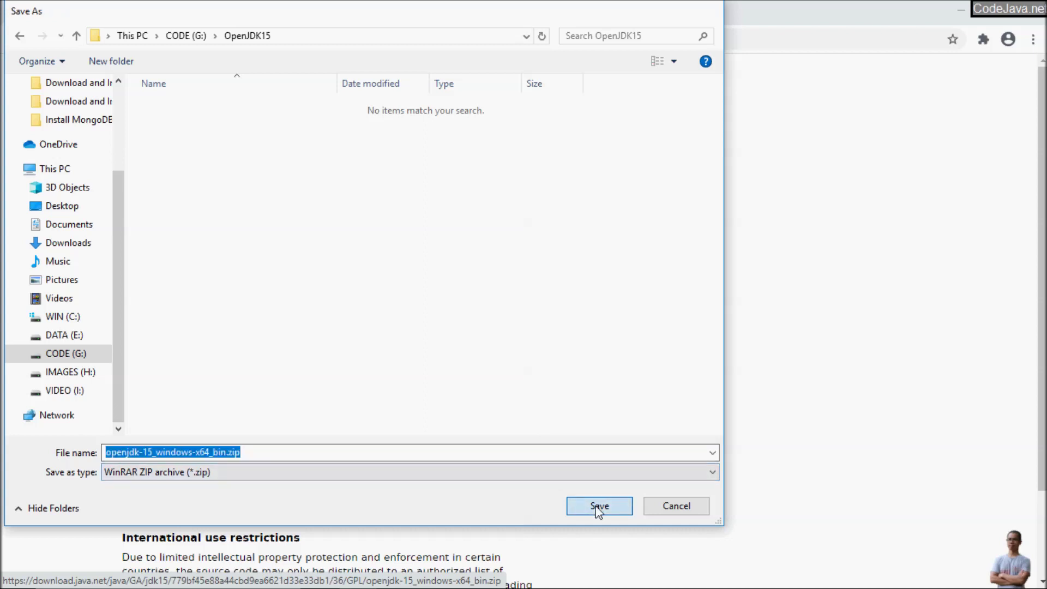
pyautogui.click(599, 507)
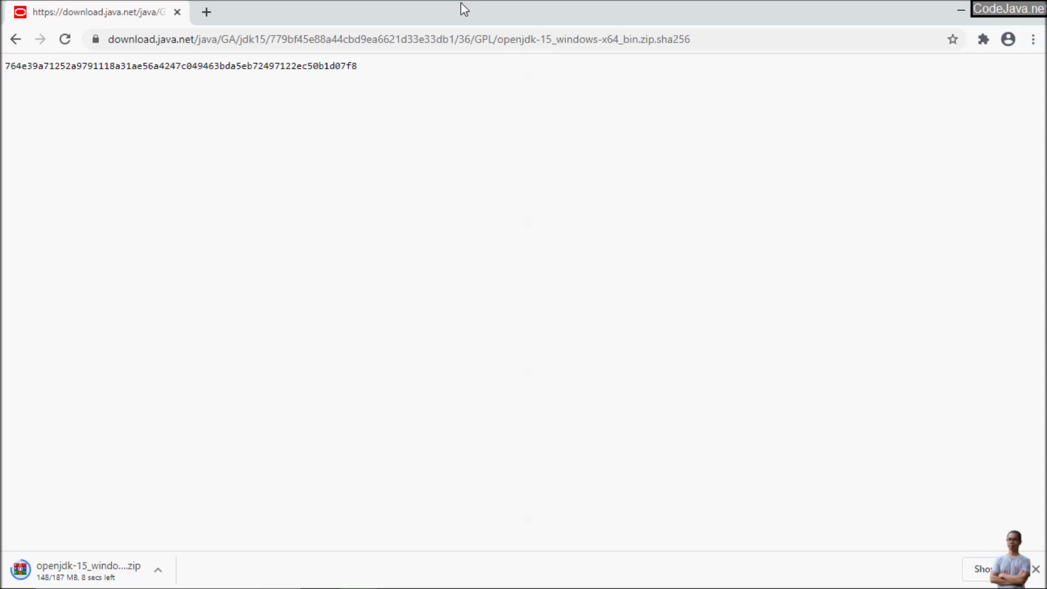
# Shrink the Chrome window showing the SHA-256 checksum and launch Command Prompt
pyautogui.click(995, 18)
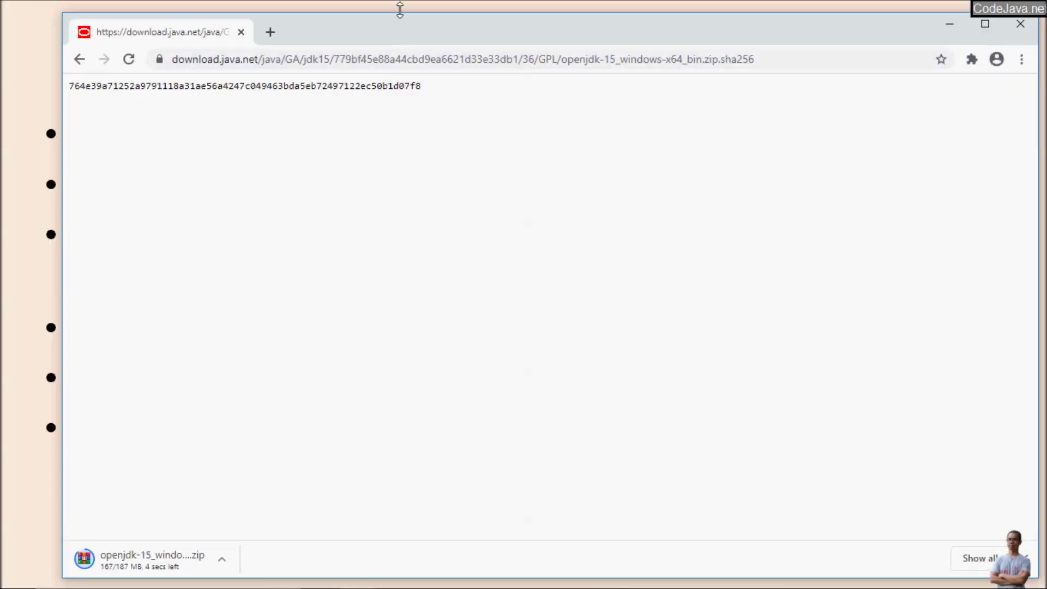
pyautogui.moveTo(399, 10); pyautogui.dragTo(408, 48)
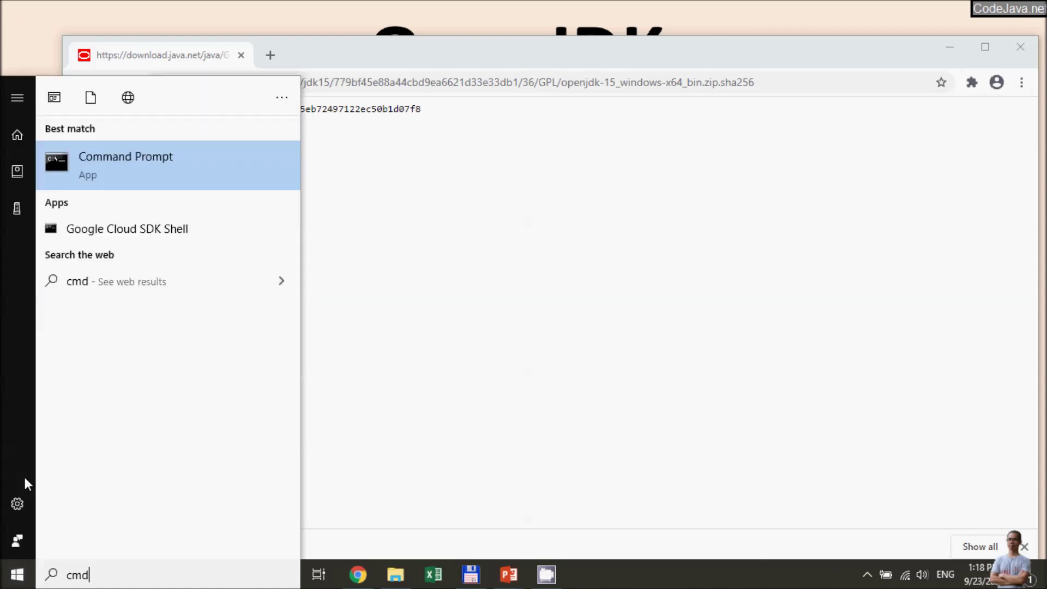
pyautogui.click(184, 172)
# Reveal the downloaded zip's folder path G:\OpenJDK15 from Chrome's download, then return to the console
pyautogui.moveTo(358, 47); pyautogui.dragTo(575, 124)
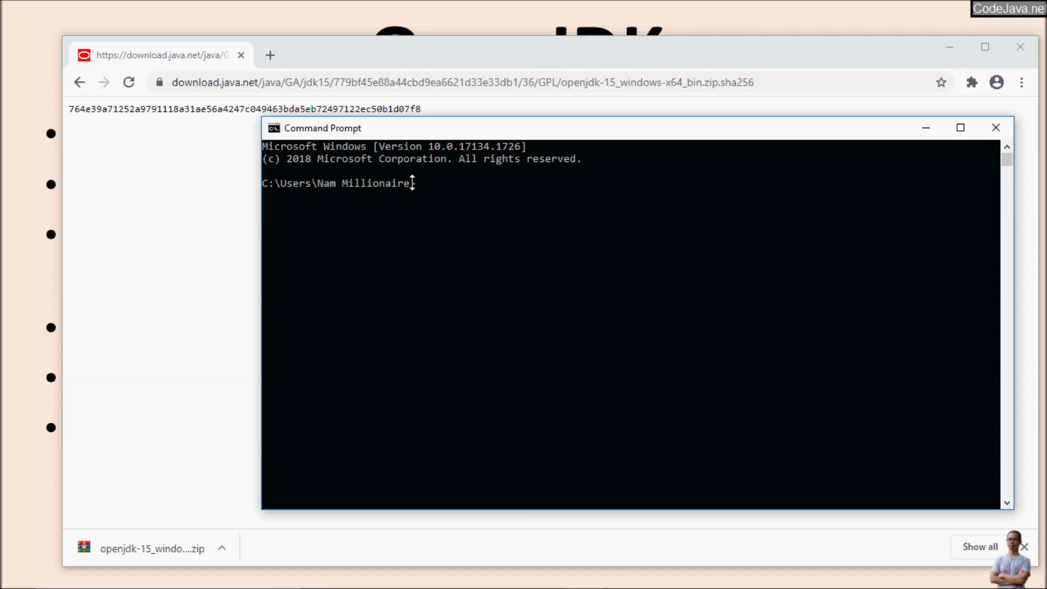
pyautogui.click(222, 551)
pyautogui.click(221, 551)
pyautogui.click(271, 497)
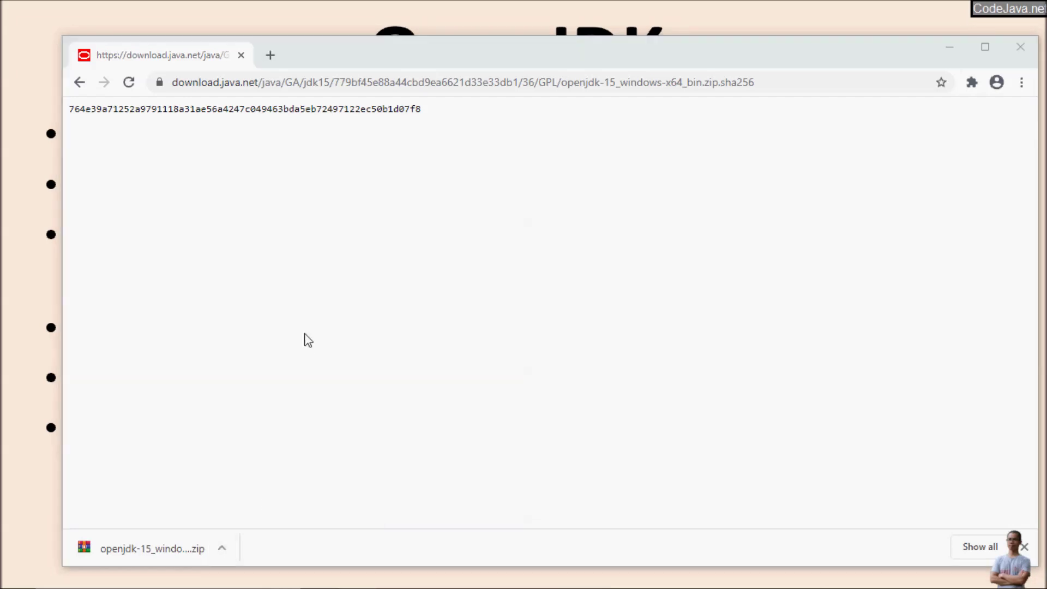
pyautogui.click(309, 125)
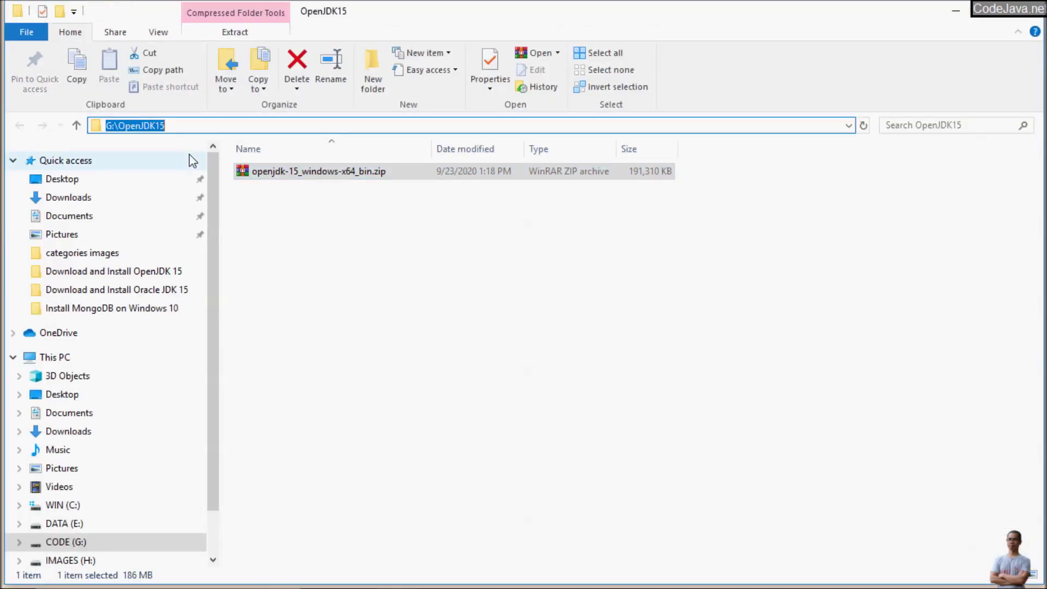
pyautogui.hotkey('alt', 'Tab')
pyautogui.hotkey('alt', 'Tab')
pyautogui.press('Tab')
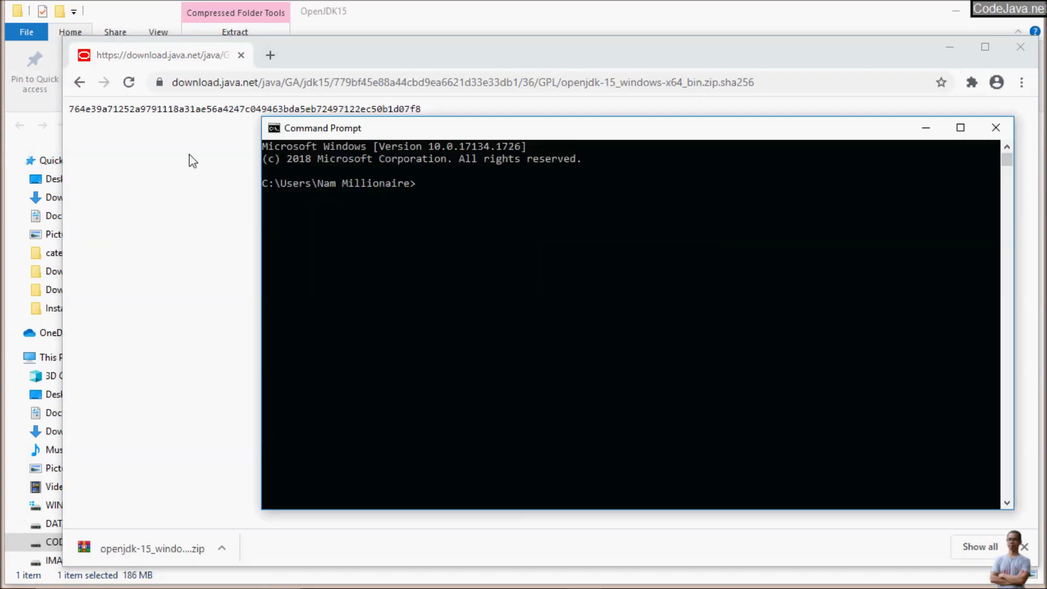
# Change to G:\OpenJDK15 in the console and list its contents with dir
pyautogui.write('g:')
pyautogui.press('Return')
pyautogui.write('cd')
pyautogui.write(' pun')
pyautogui.press('BackSpace')
pyautogui.press('BackSpace')
pyautogui.write('o')
pyautogui.press('BackSpace')
pyautogui.press('BackSpace')
pyautogui.write('OpenJDK15')
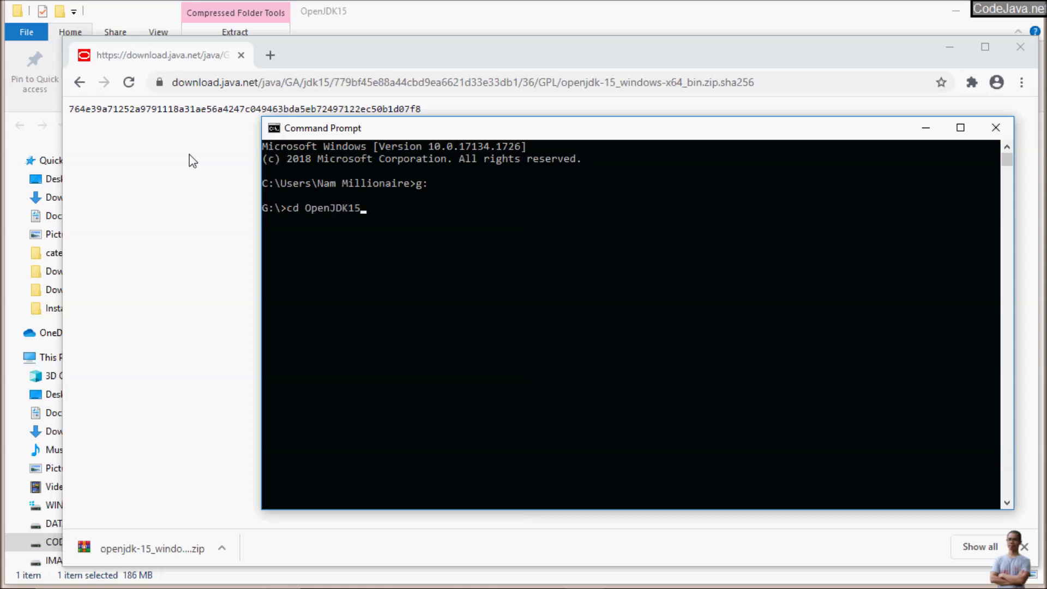
pyautogui.press('Return')
pyautogui.write('dir')
pyautogui.press('Return')
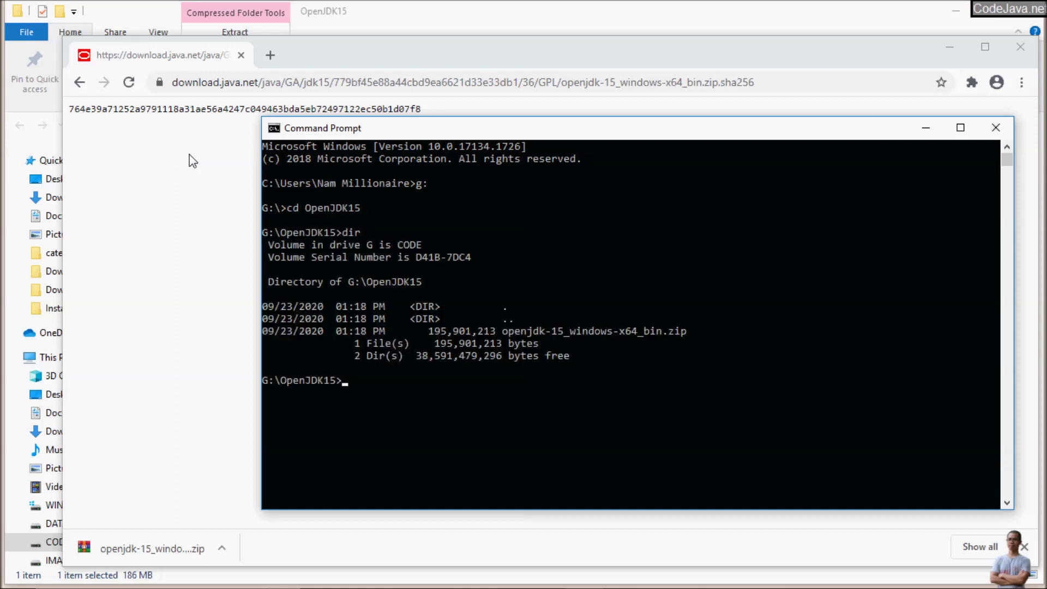
# Run certutil -hashfile on openjdk-15_windows-x64_bin.zip with SHA256 beside the published checksum
pyautogui.write('certutil -hashfile')
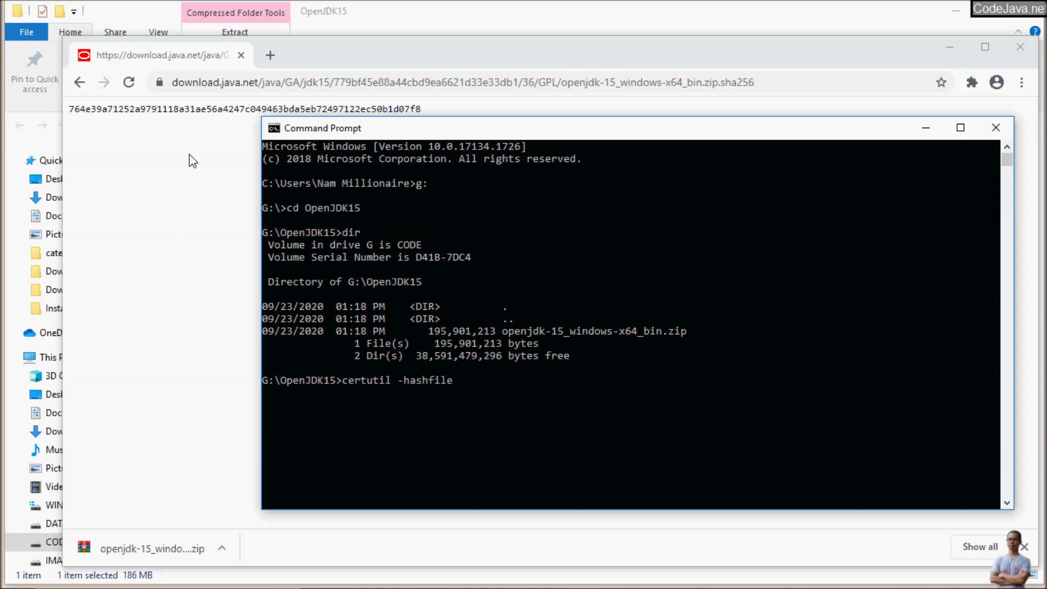
pyautogui.write(' op')
pyautogui.press('Tab')
pyautogui.write('SAH2')
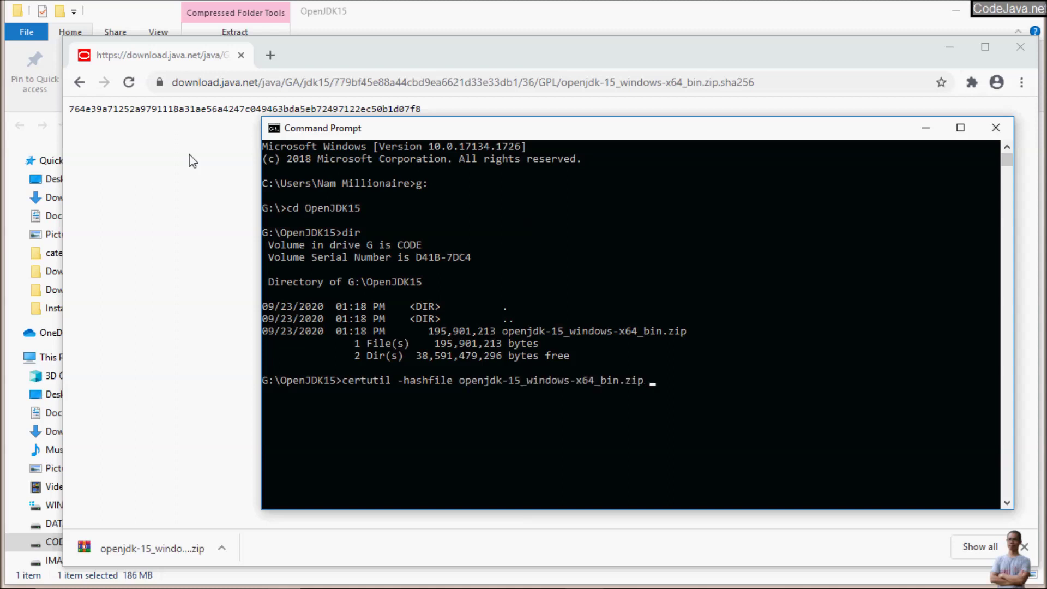
pyautogui.press('BackSpace')
pyautogui.press('BackSpace')
pyautogui.press('BackSpace')
pyautogui.write('HA256')
pyautogui.press('Return')
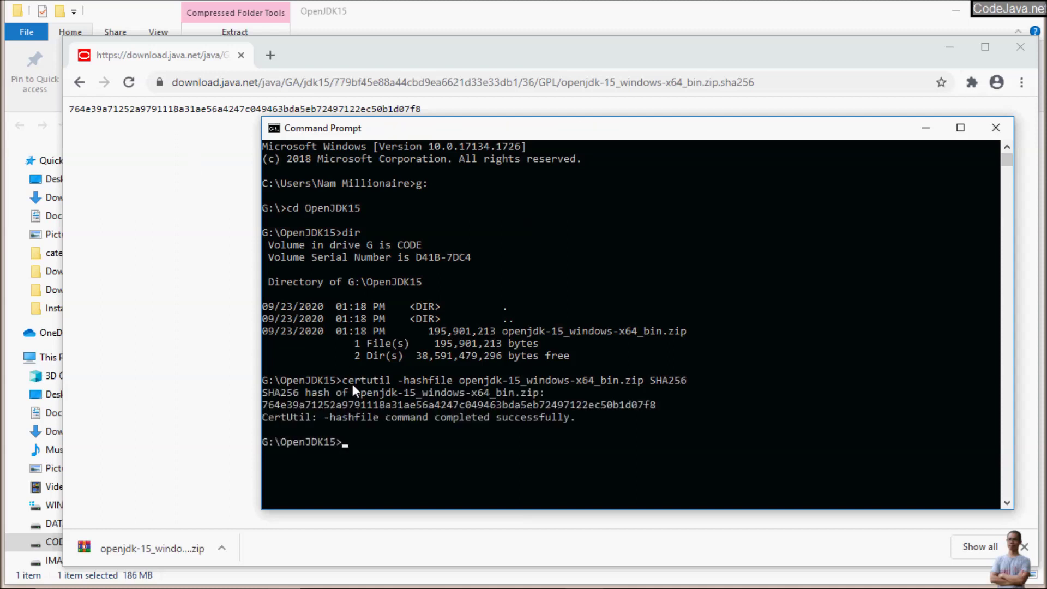
pyautogui.moveTo(385, 133); pyautogui.dragTo(495, 16)
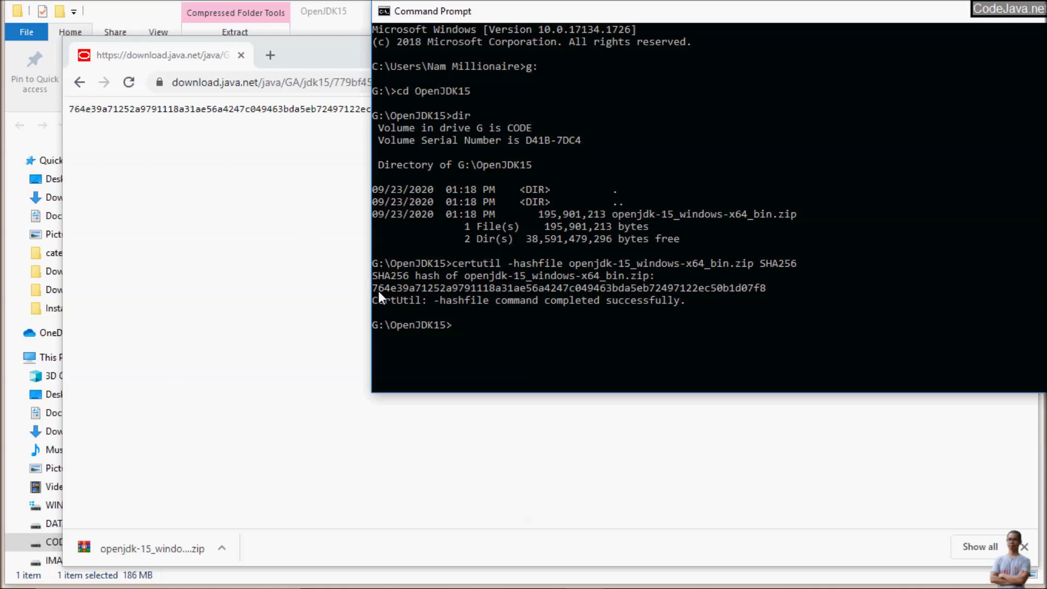
# Place the console below the published checksum to compare, then switch to the OpenJDK15 Explorer folder
pyautogui.moveTo(682, 11); pyautogui.dragTo(408, 172)
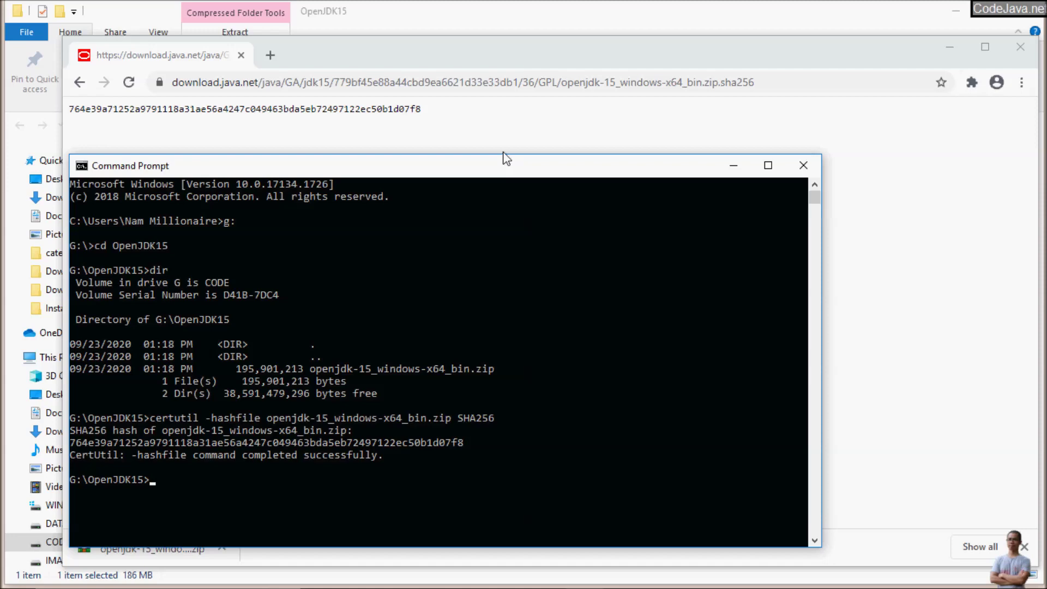
pyautogui.hotkey('alt', 'Tab')
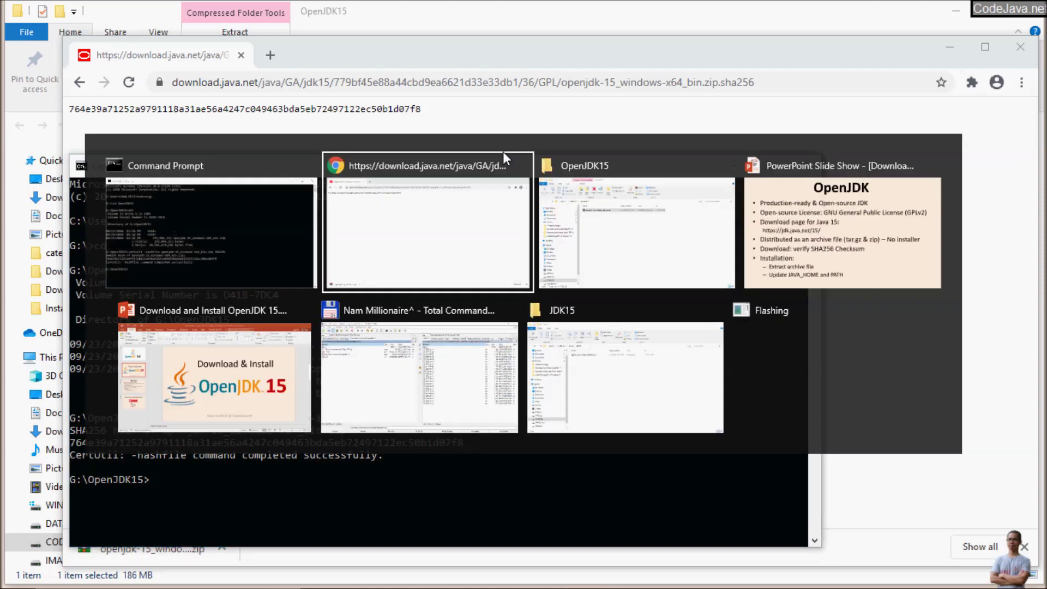
pyautogui.hotkey('alt', 'Tab')
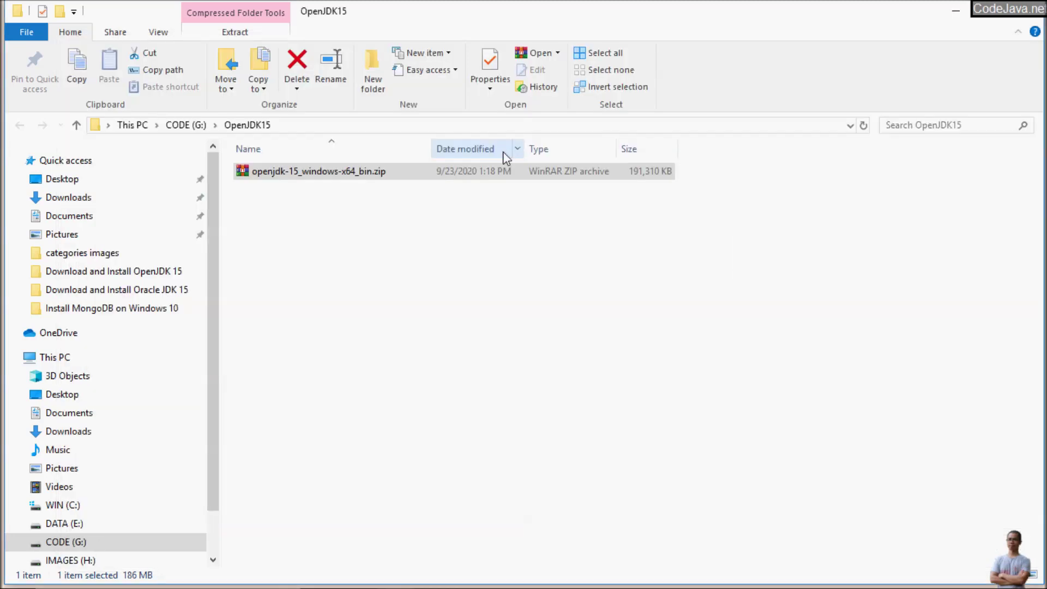
# Extract openjdk-15_windows-x64_bin.zip in place to create the jdk-15 folder
pyautogui.rightClick(359, 172)
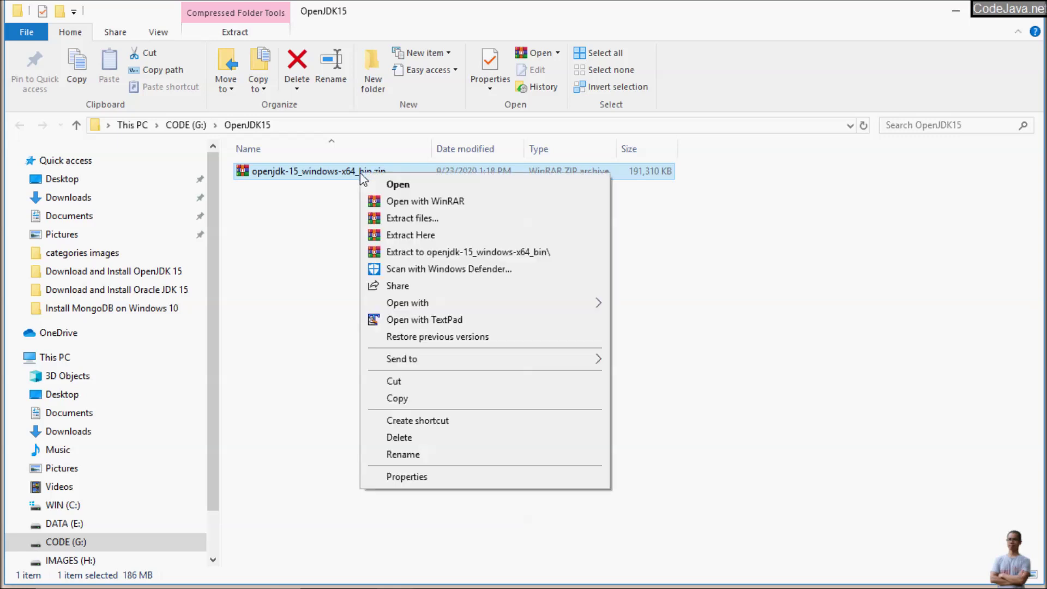
pyautogui.click(418, 238)
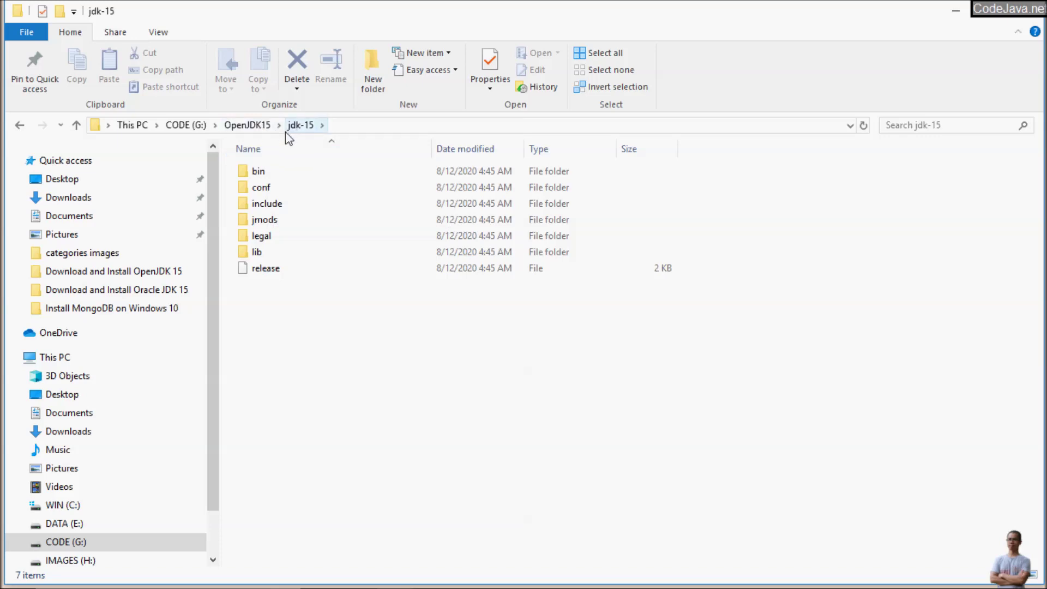
# Bring Command Prompt forward, reposition it, and clear the screen with cls
pyautogui.press('super')
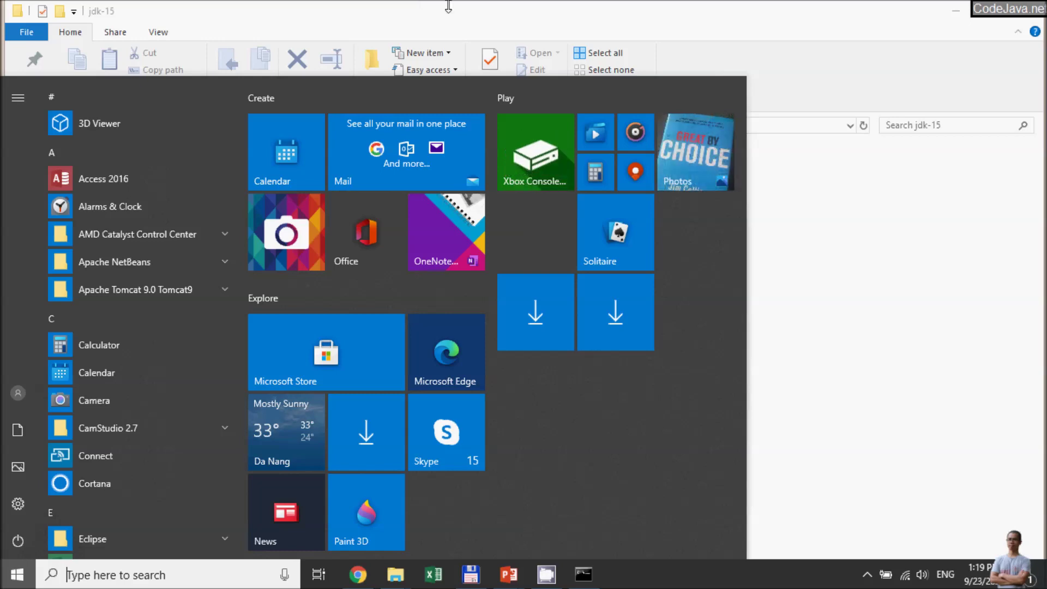
pyautogui.press('super')
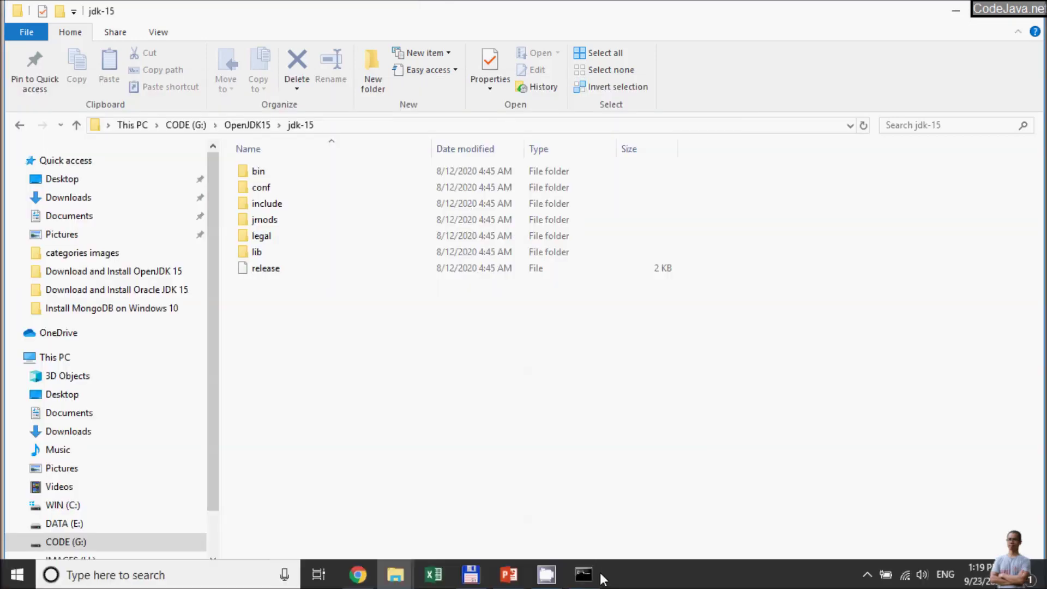
pyautogui.click(592, 572)
pyautogui.moveTo(364, 173); pyautogui.dragTo(559, 99)
pyautogui.write('cls')
pyautogui.press('Return')
# Run java -version, which reports 1.8.0_251, then exit the console
pyautogui.write('jav')
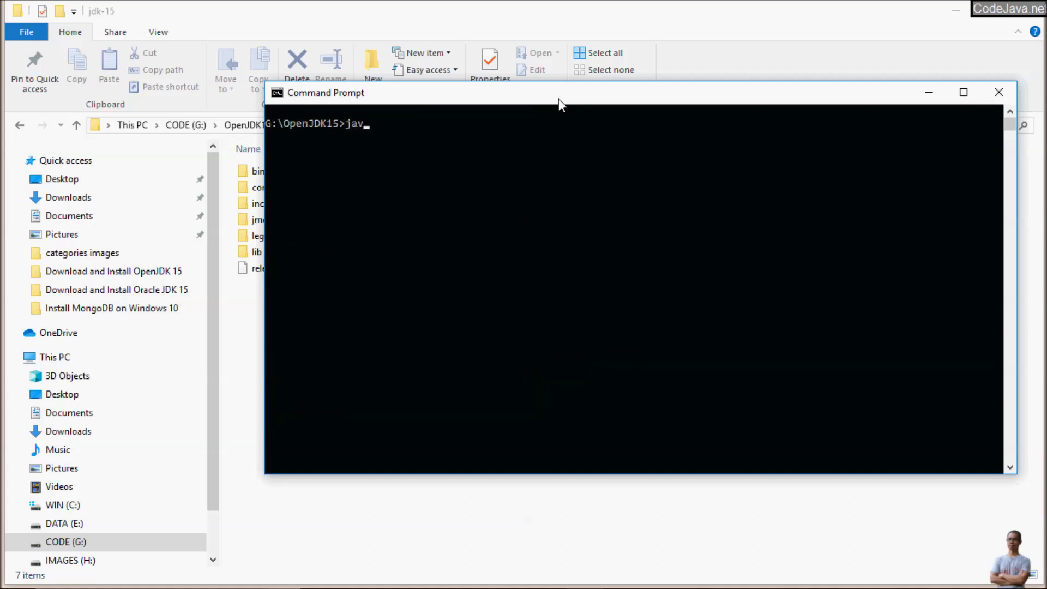
pyautogui.write('a -')
pyautogui.press('BackSpace')
pyautogui.write('-versio')
pyautogui.write('n')
pyautogui.press('Return')
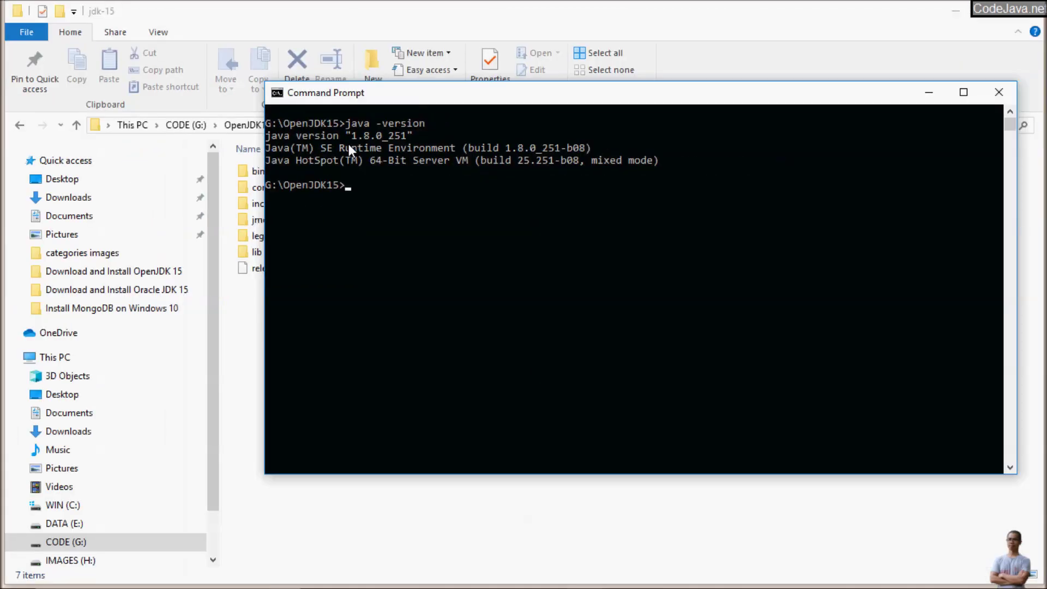
pyautogui.write('ex')
pyautogui.write('it')
pyautogui.press('Return')
# Open Environment Variables via an 'env' search and select JAVA_HOME, still g:\JDK\OpenJDK\jdk-11.0.2
pyautogui.press('super')
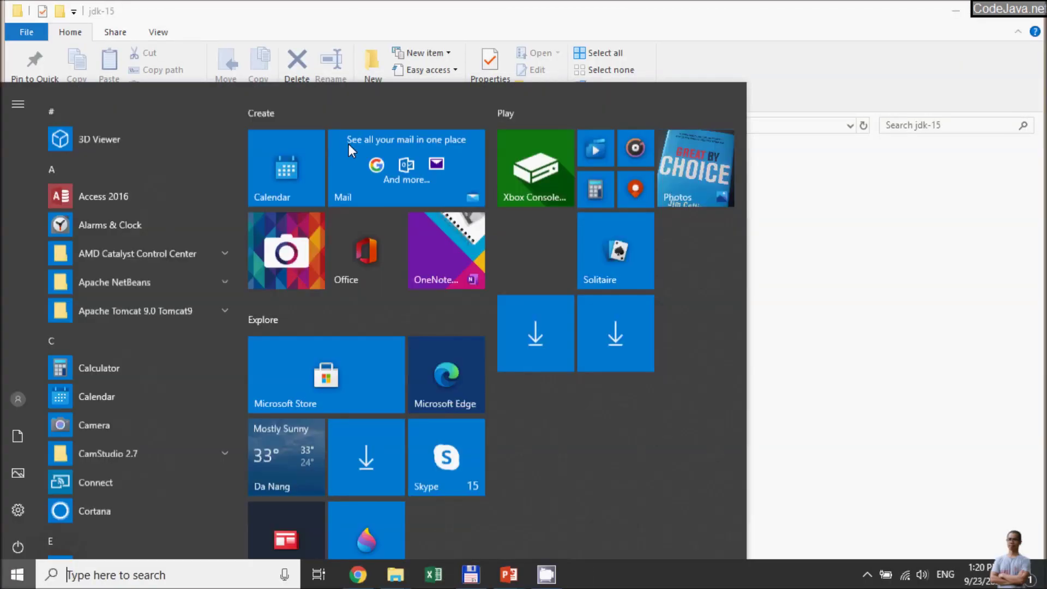
pyautogui.write('env')
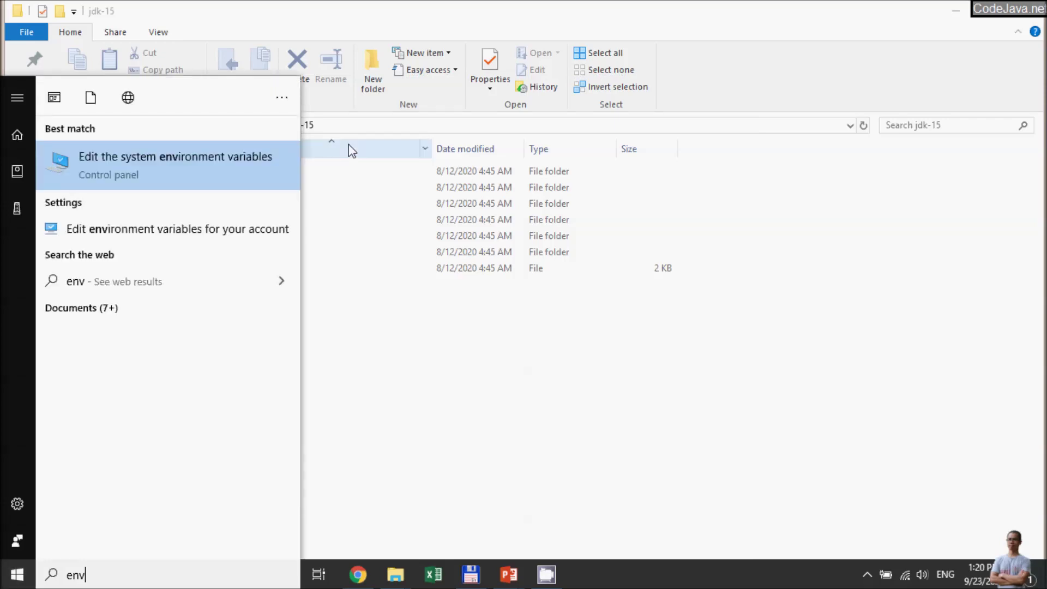
pyautogui.click(203, 170)
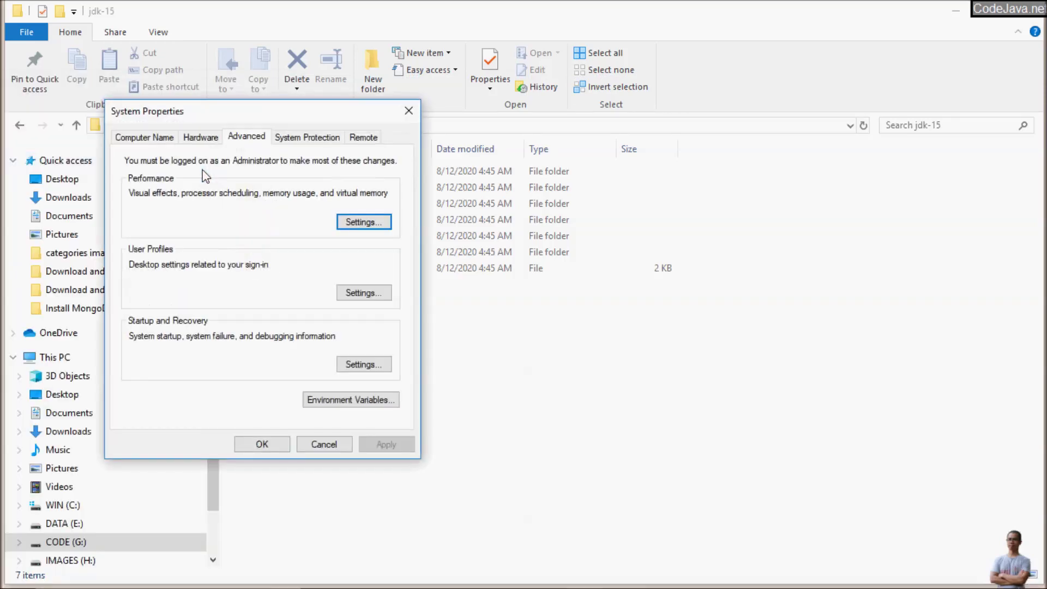
pyautogui.click(323, 401)
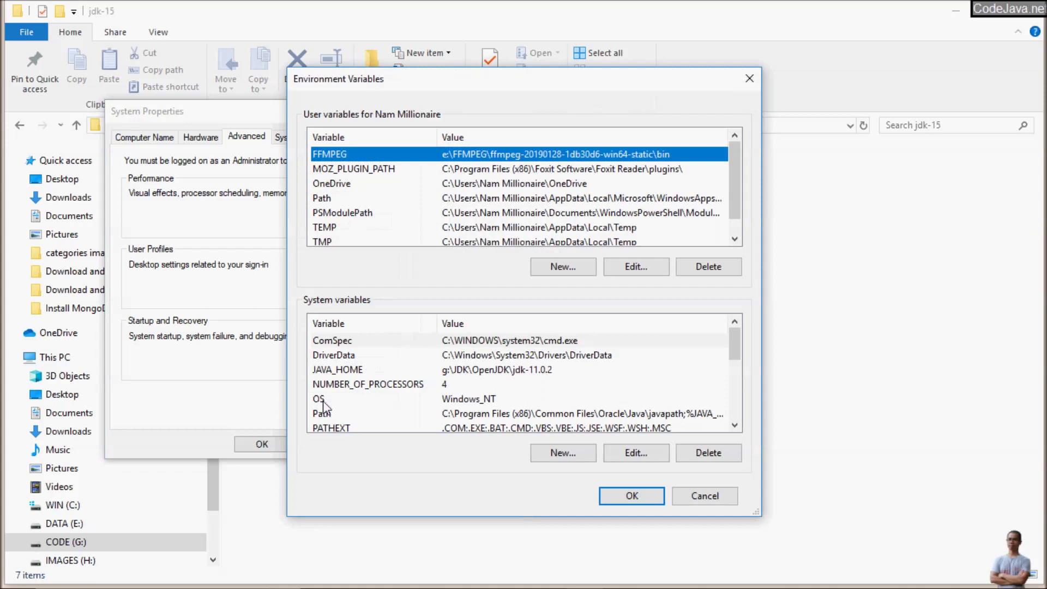
pyautogui.click(383, 370)
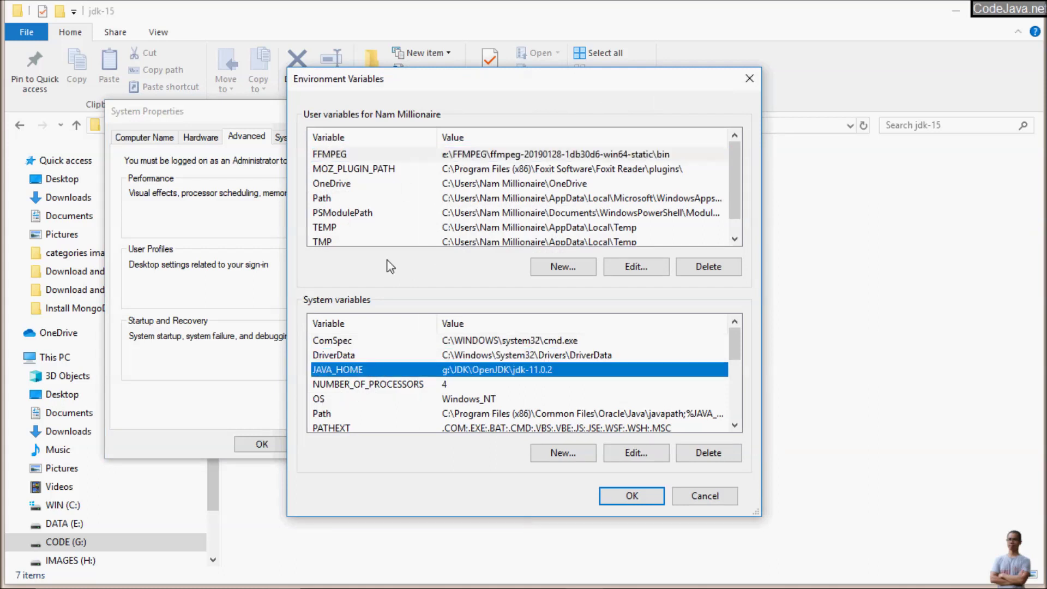
pyautogui.moveTo(398, 86); pyautogui.dragTo(357, 61)
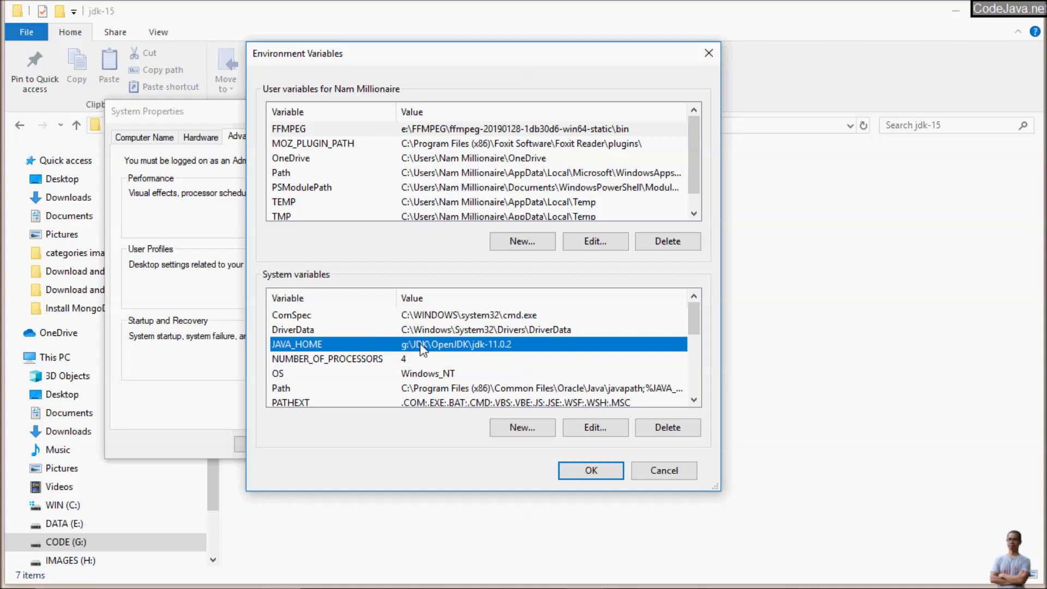
pyautogui.click(800, 353)
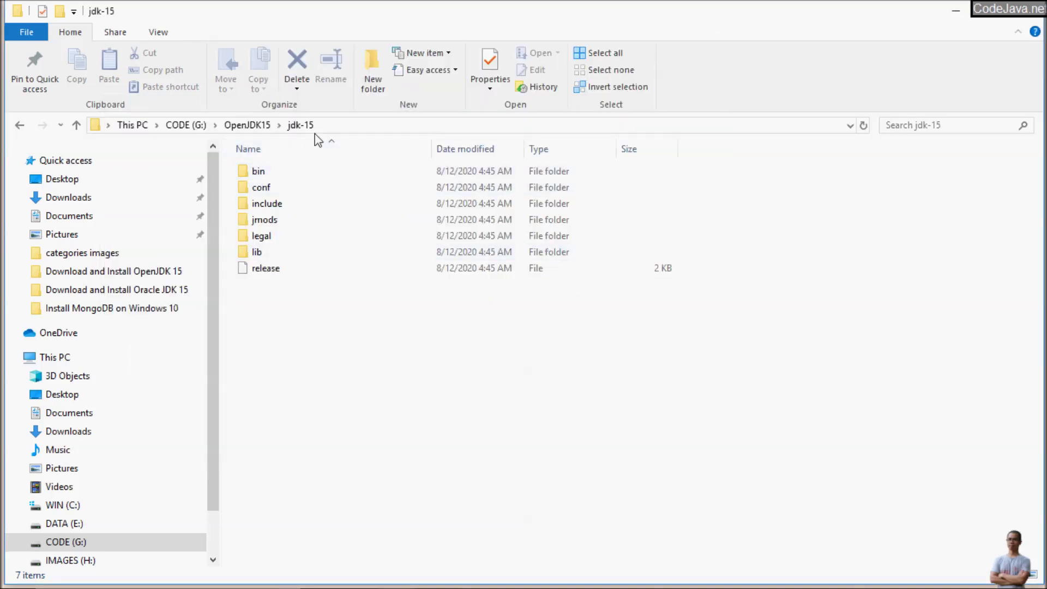
# Copy the G:\OpenJDK15\jdk-15 path from Explorer's address bar
pyautogui.click(330, 125)
pyautogui.rightClick(163, 125)
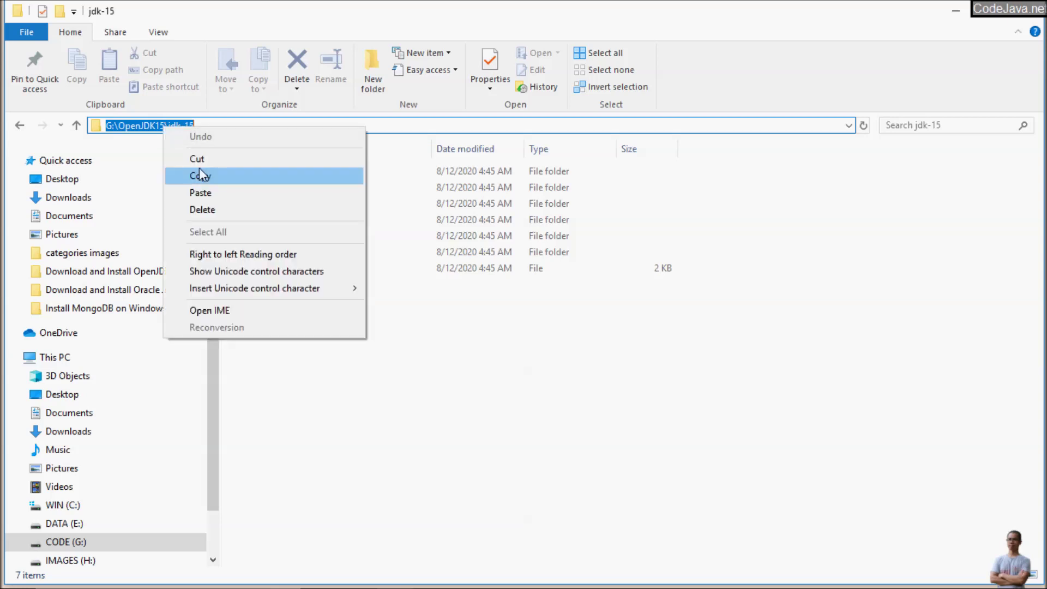
pyautogui.click(198, 174)
# Paste the copied path as JAVA_HOME's new value and confirm it
pyautogui.hotkey('alt', 'Tab')
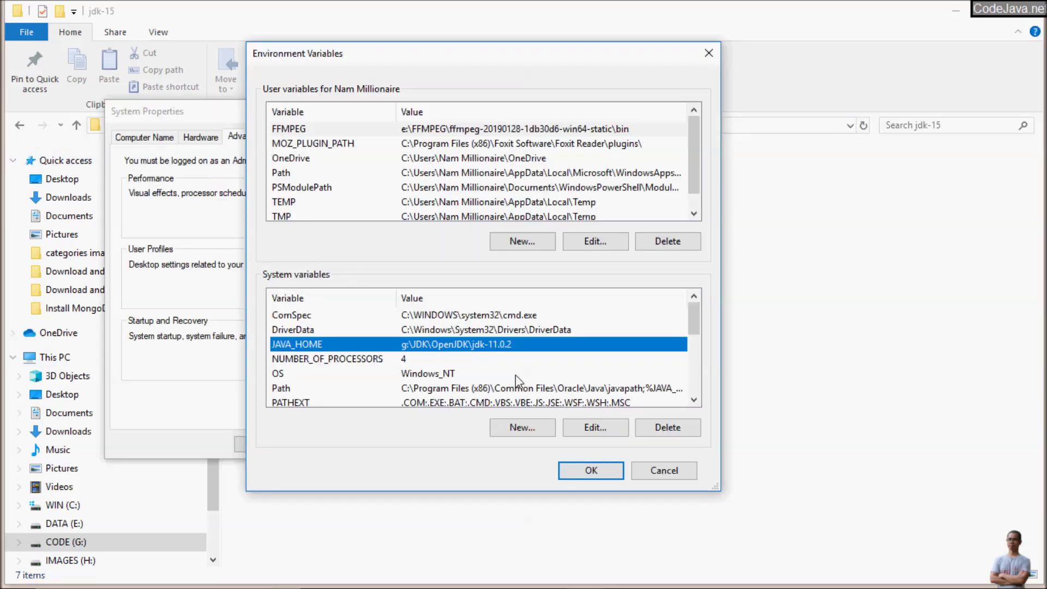
pyautogui.click(385, 359)
pyautogui.click(360, 329)
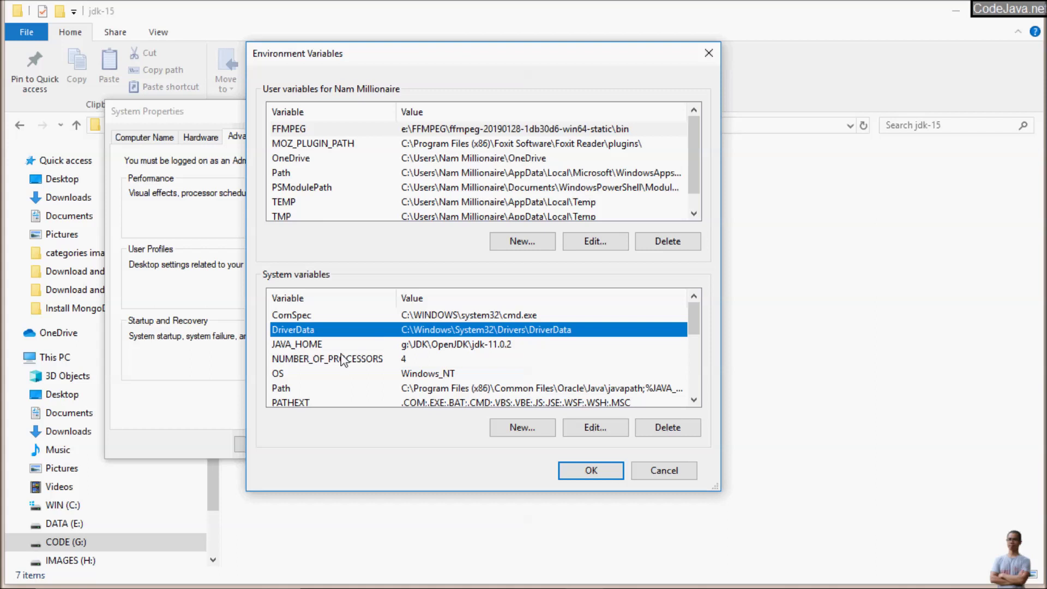
pyautogui.click(338, 349)
pyautogui.click(586, 428)
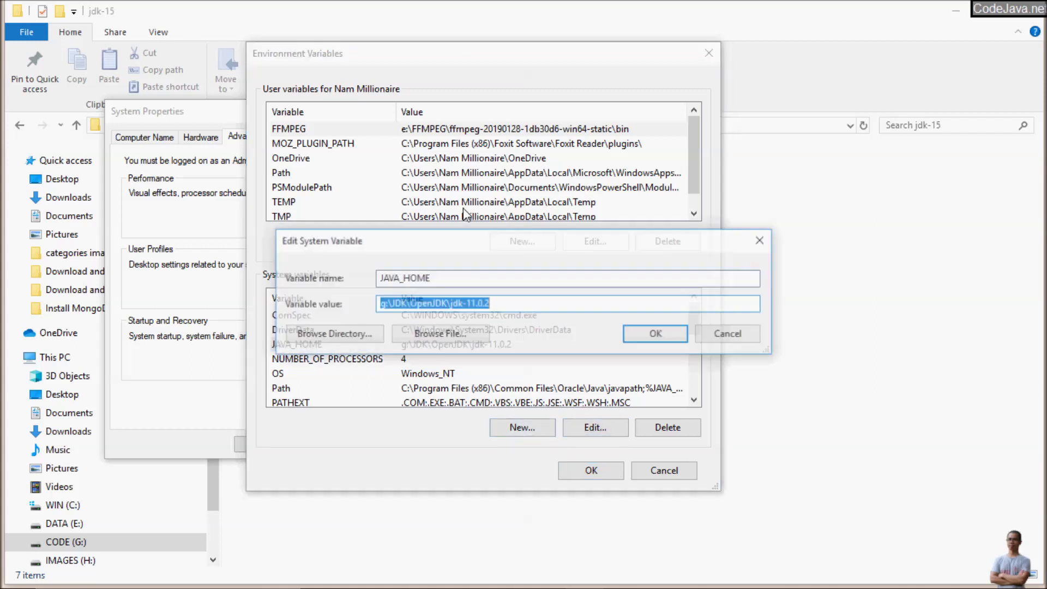
pyautogui.hotkey('ctrl', 'v')
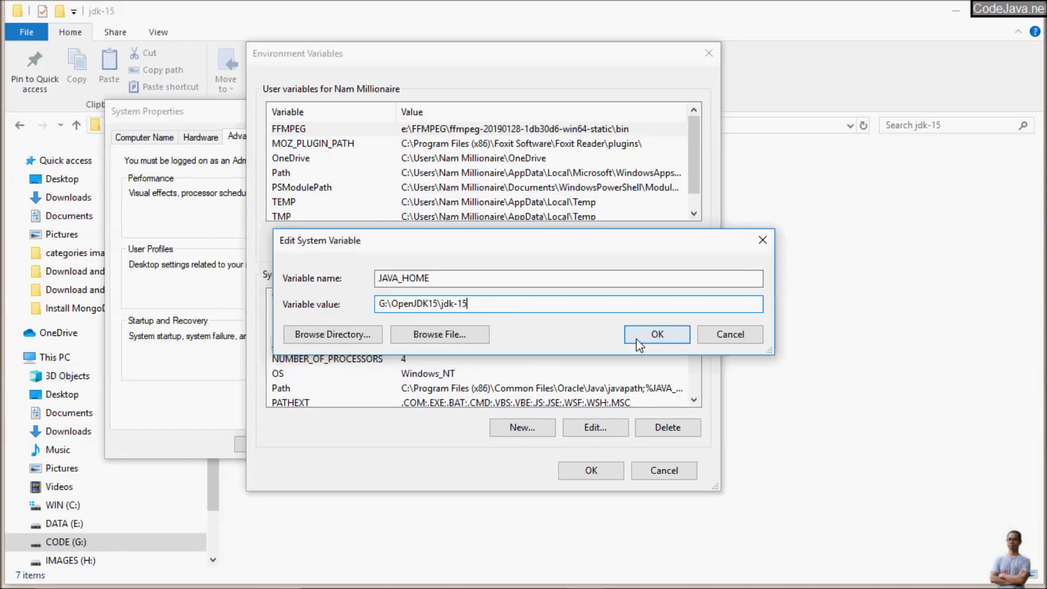
pyautogui.click(887, 367)
pyautogui.click(462, 377)
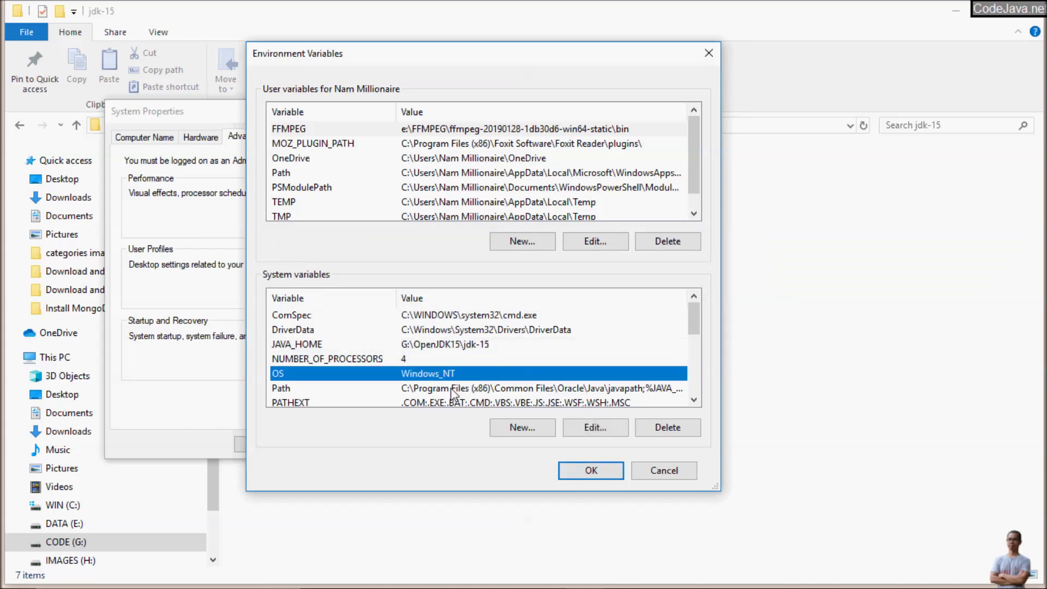
# Move %JAVA_HOME%\bin to the top of the system Path and OK both dialogs
pyautogui.click(449, 391)
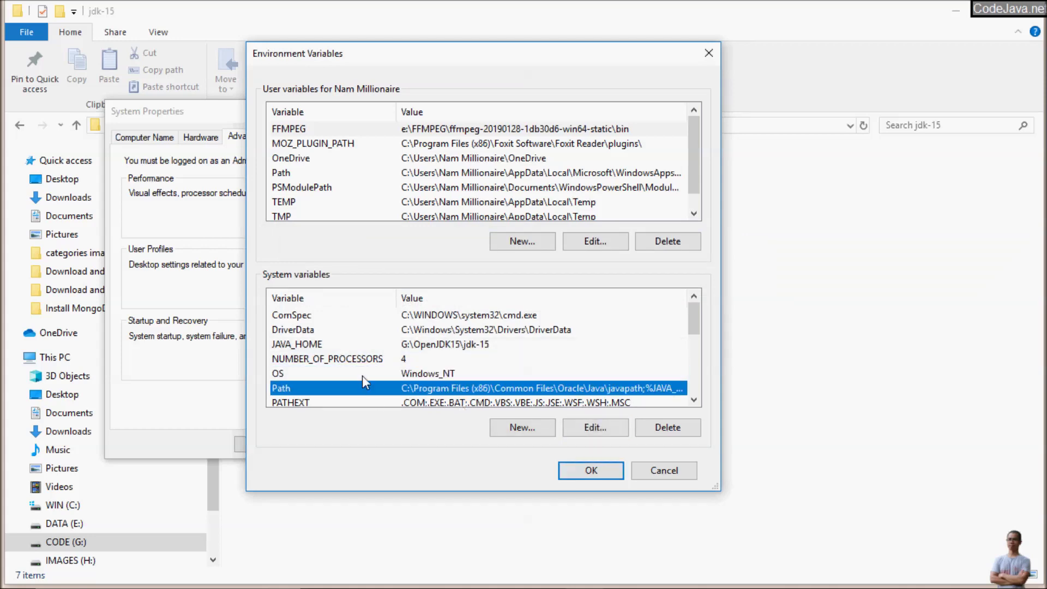
pyautogui.click(584, 427)
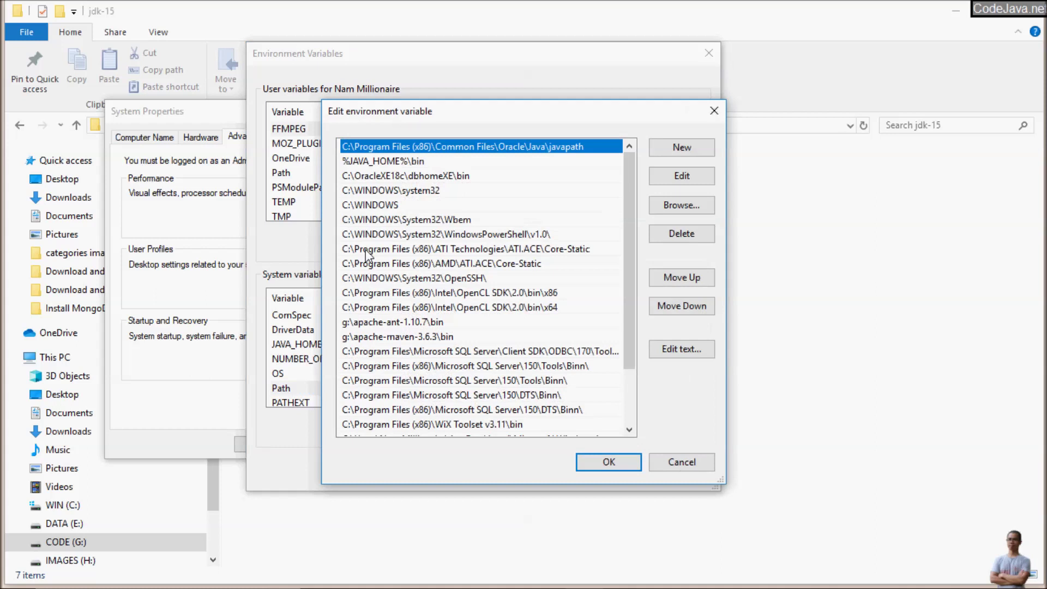
pyautogui.click(380, 162)
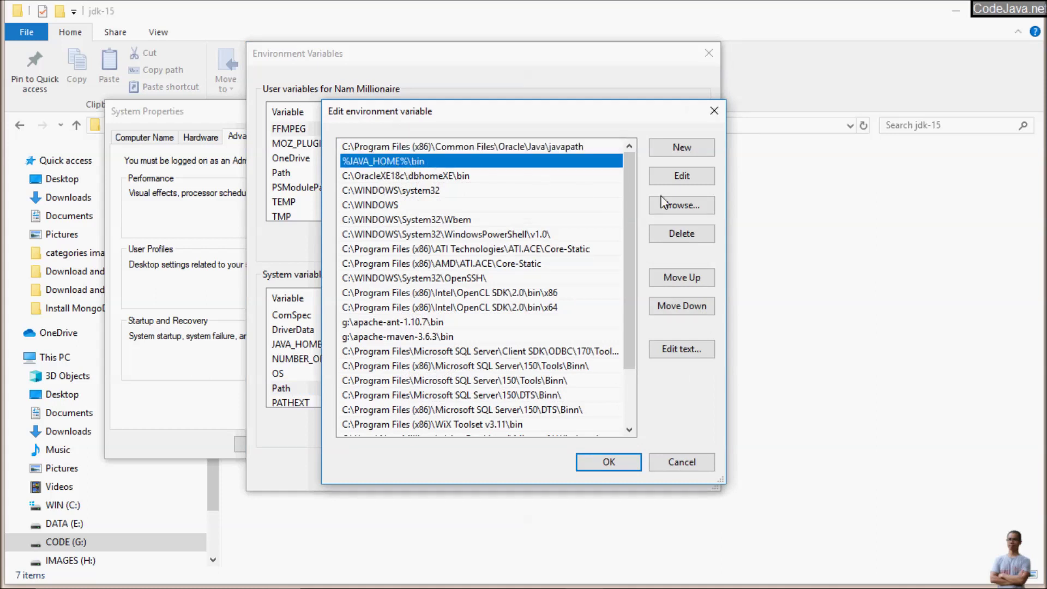
pyautogui.click(679, 278)
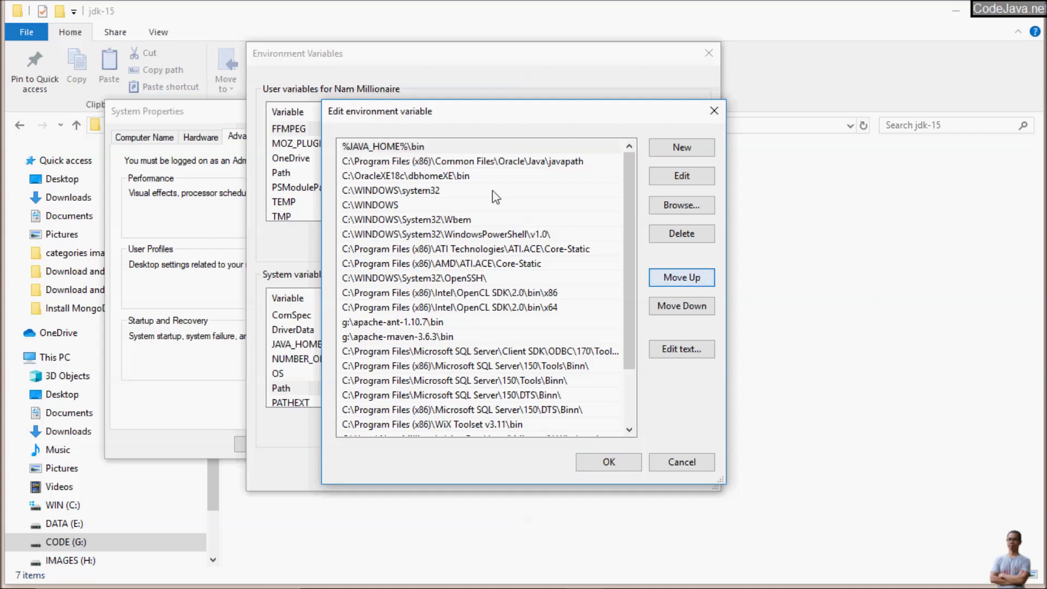
pyautogui.click(386, 147)
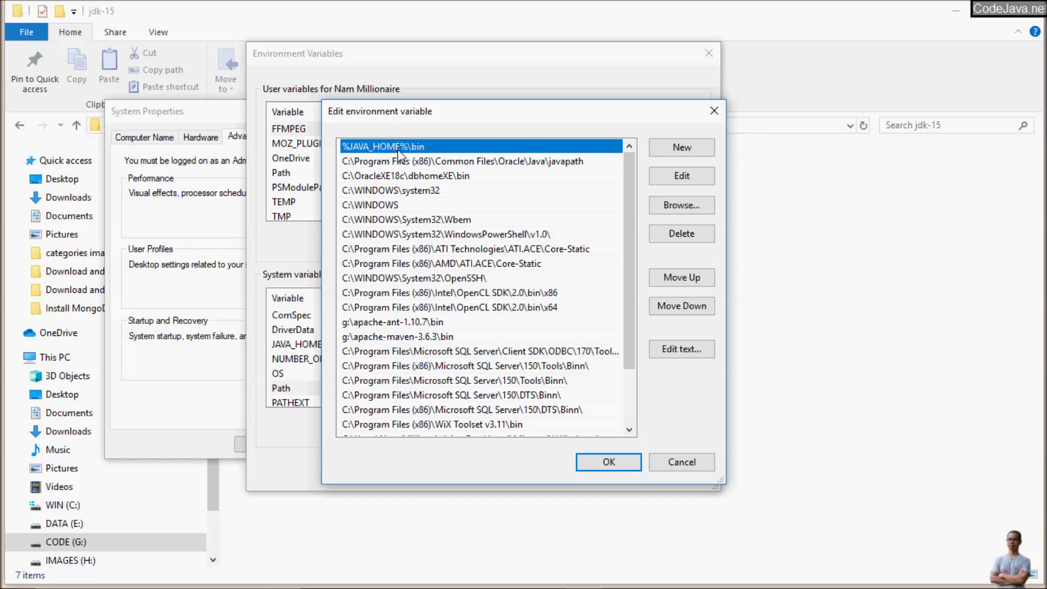
pyautogui.click(596, 465)
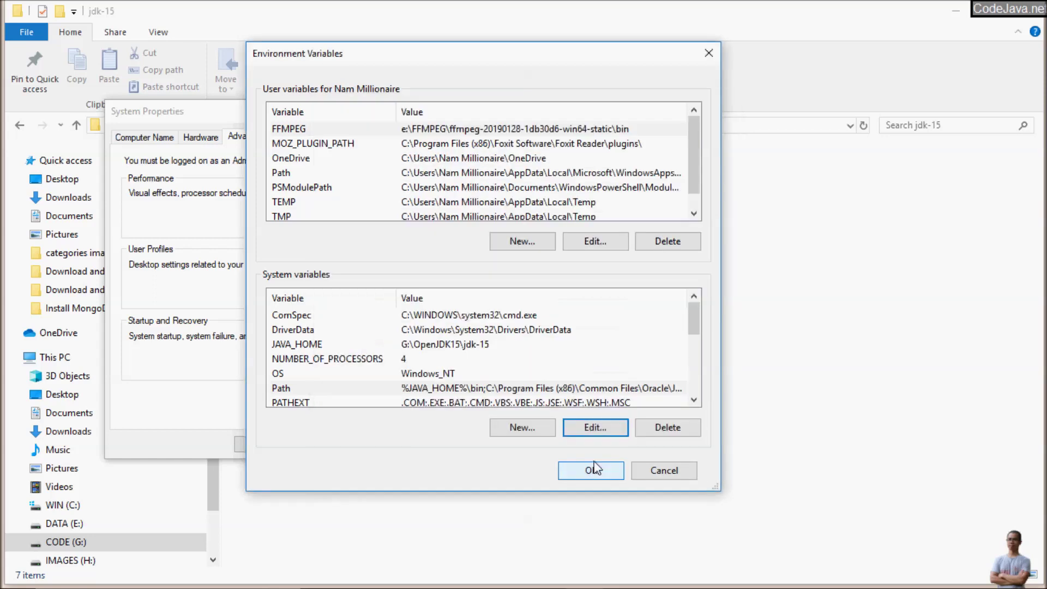
pyautogui.click(595, 468)
# Close System Properties and launch a fresh Command Prompt from a Start search for cmd
pyautogui.click(262, 444)
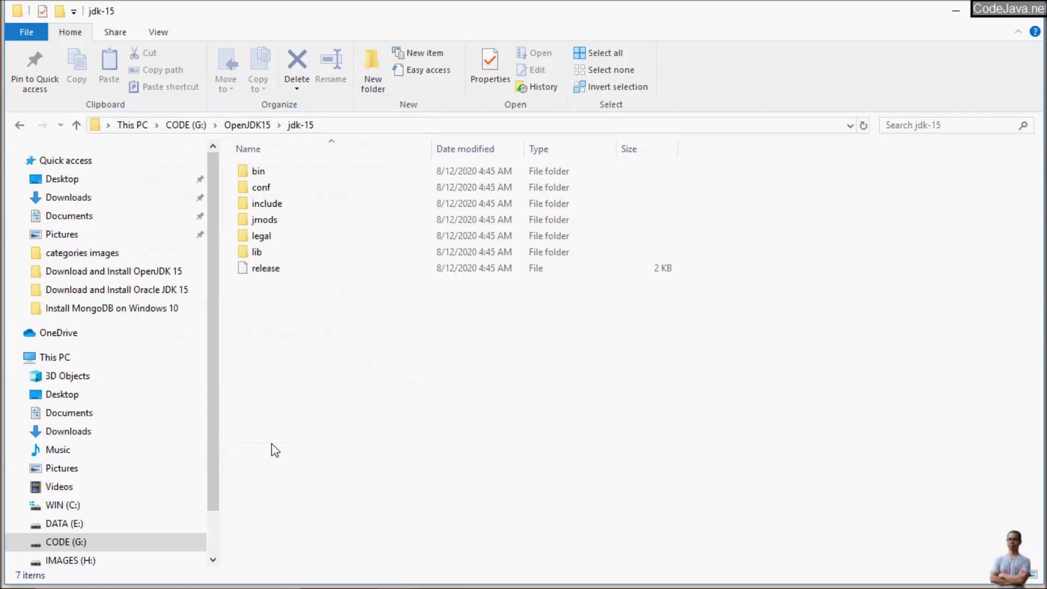
pyautogui.press('super')
pyautogui.write('cmd')
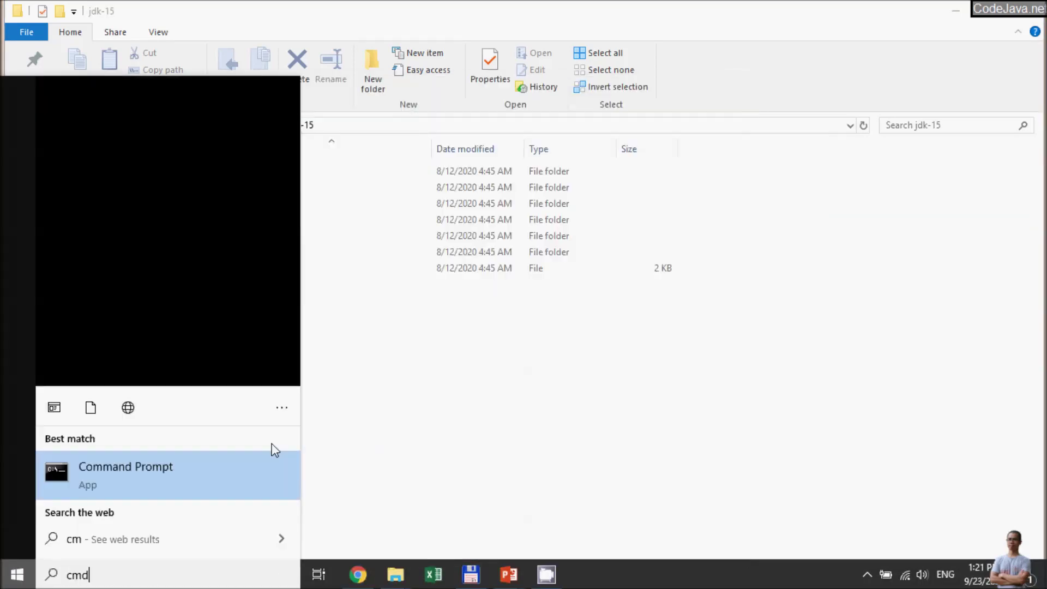
pyautogui.click(180, 171)
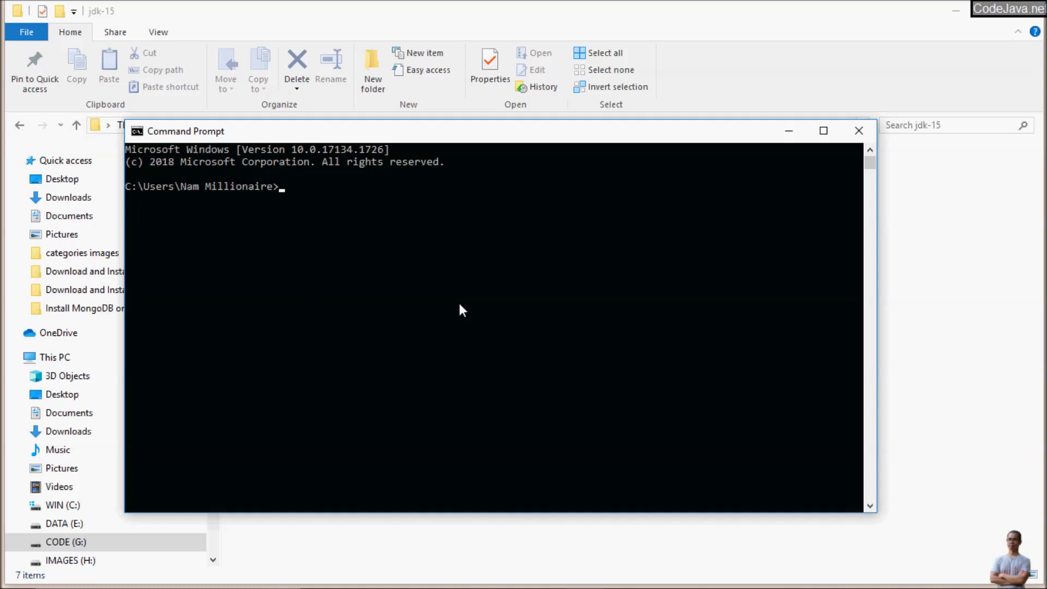
# Run java -version, fixing a typo, and confirm it reports openjdk version "15" 2020-09-15
pyautogui.write('java -veresion')
pyautogui.press('BackSpace')
pyautogui.press('BackSpace')
pyautogui.press('BackSpace')
pyautogui.press('BackSpace')
pyautogui.press('BackSpace')
pyautogui.write('sion')
pyautogui.press('Return')
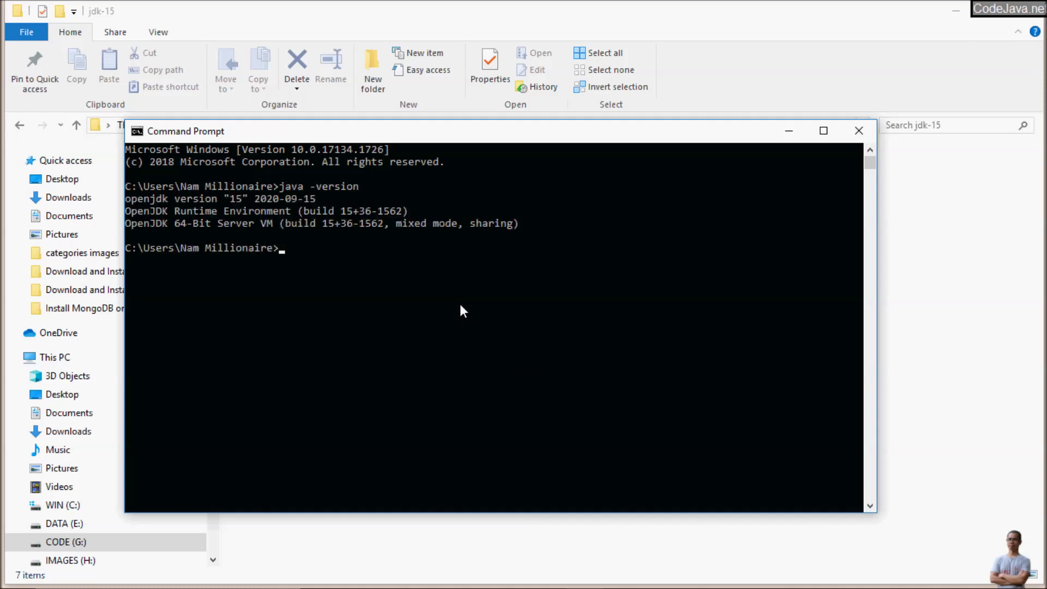